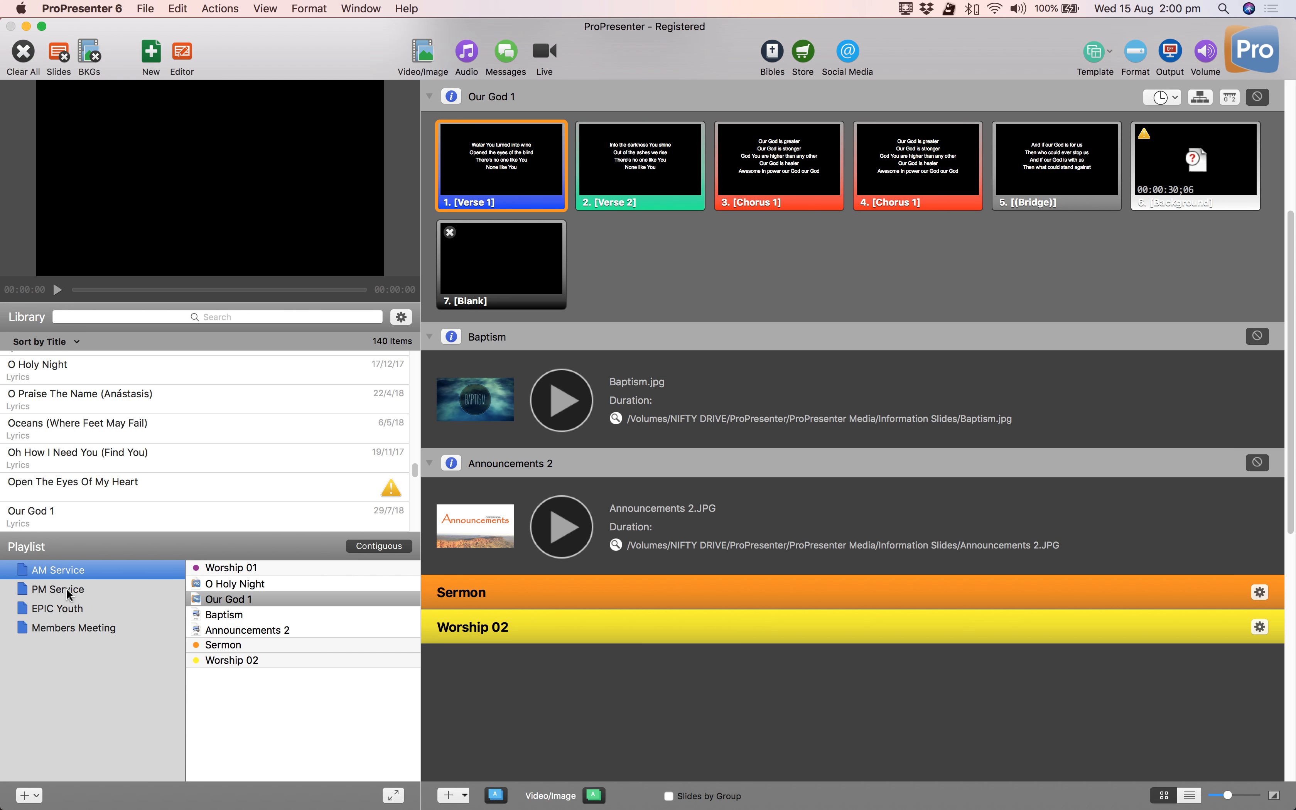
Step: Open the PM Service playlist and remove the Offering item from it
click(64, 591)
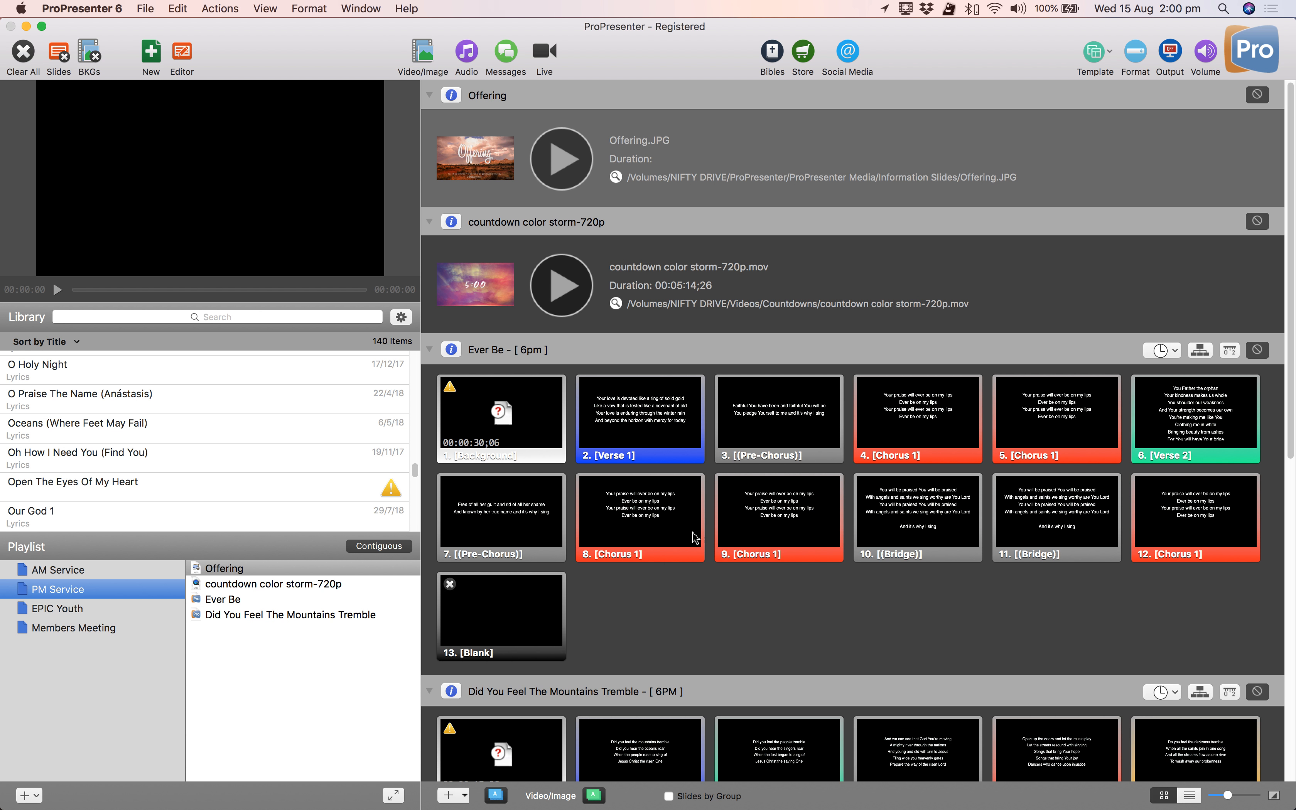
scroll(760, 501, down, 3)
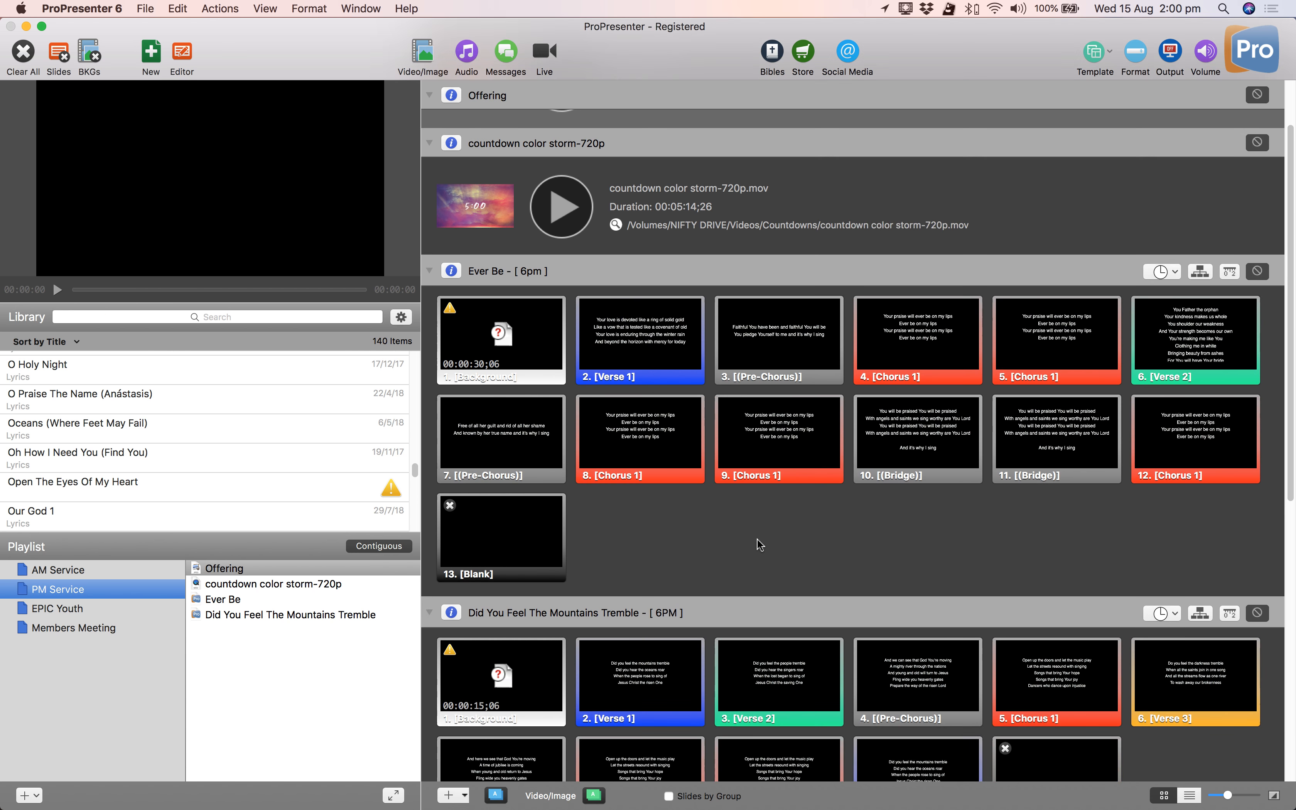
scroll(759, 548, up, 3)
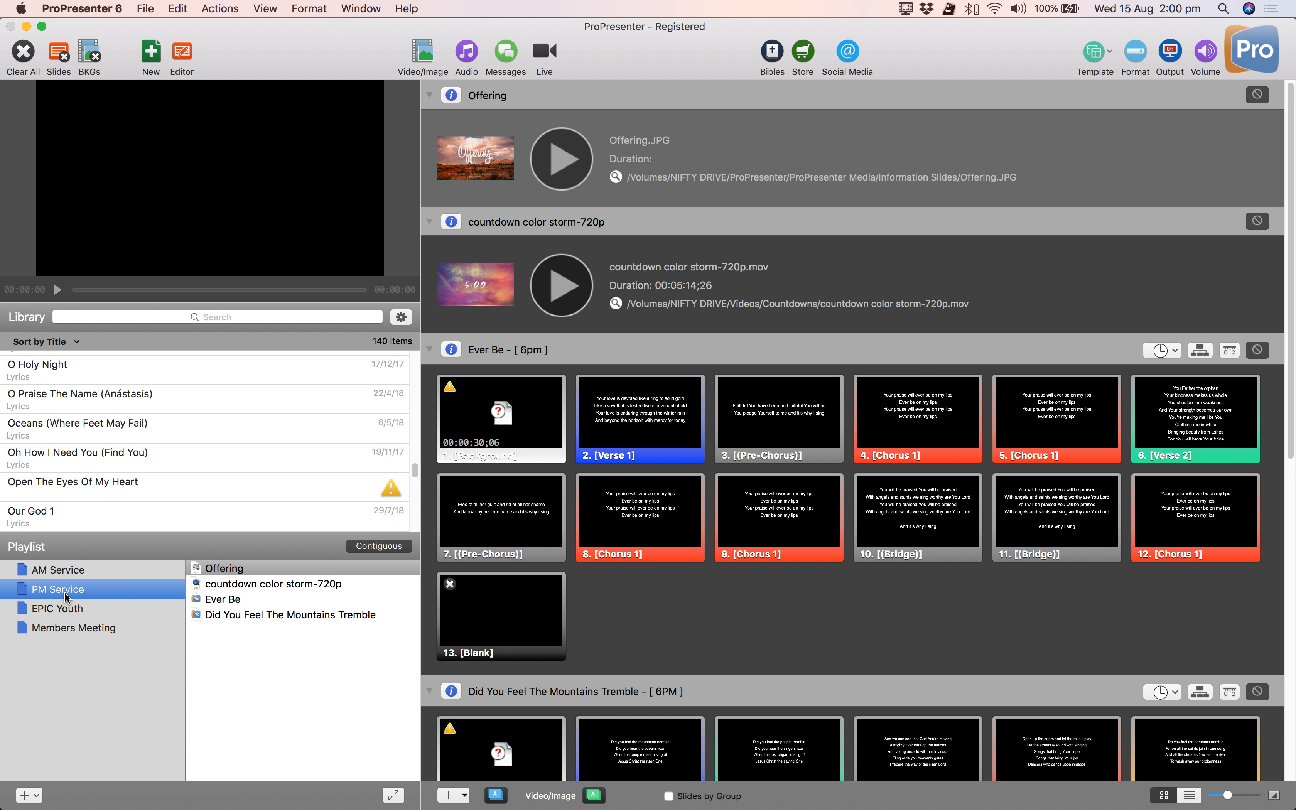
click(257, 572)
right_click(259, 571)
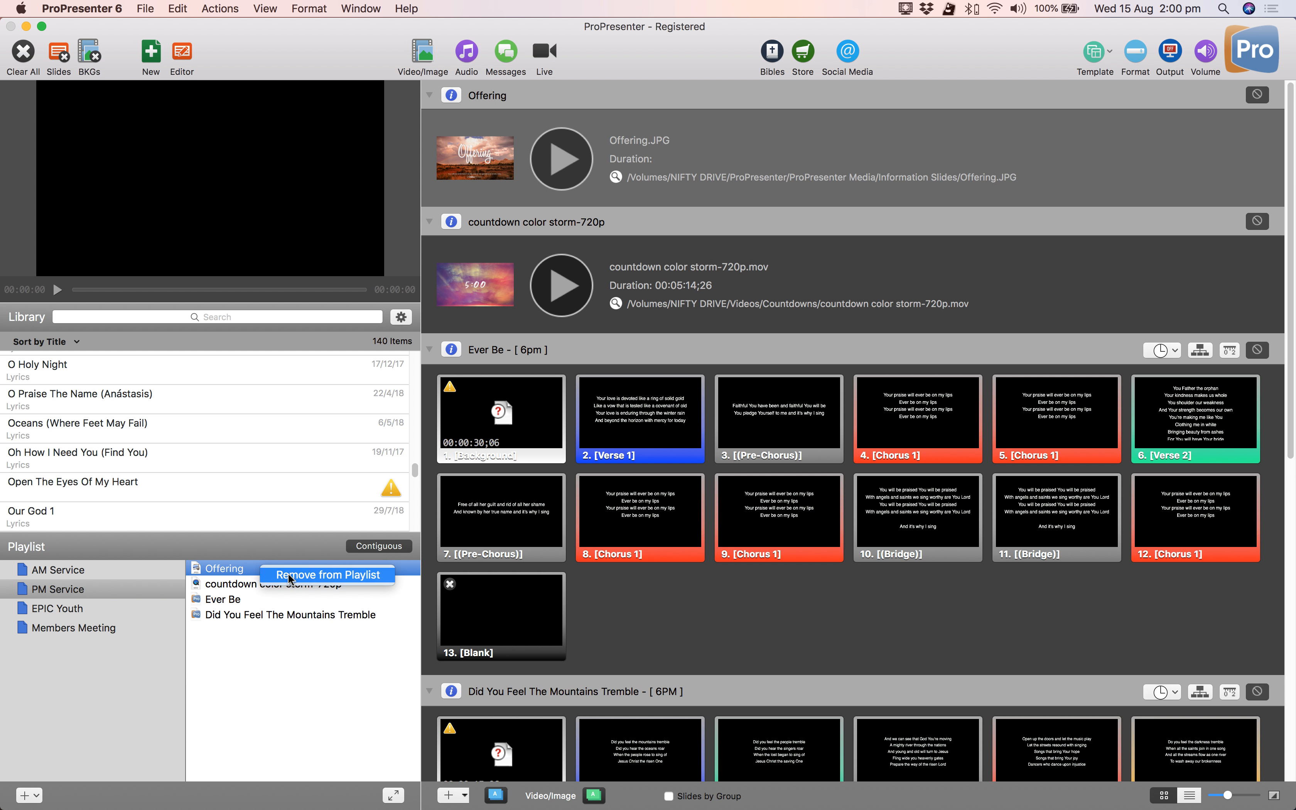
click(249, 600)
key(Delete)
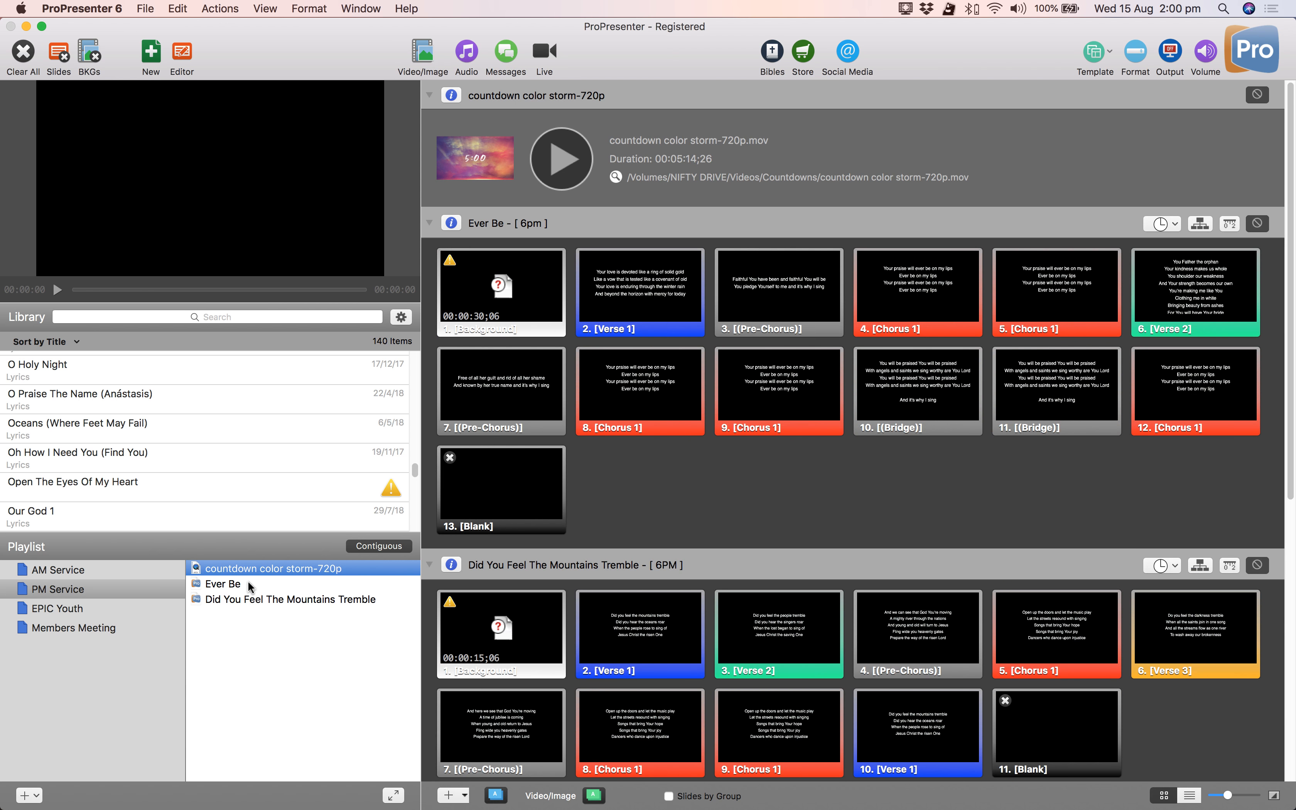
Step: Empty the PM Service playlist by removing the countdown color storm-720p video, Ever Be and Did You Feel The Mountains Tremble
right_click(263, 572)
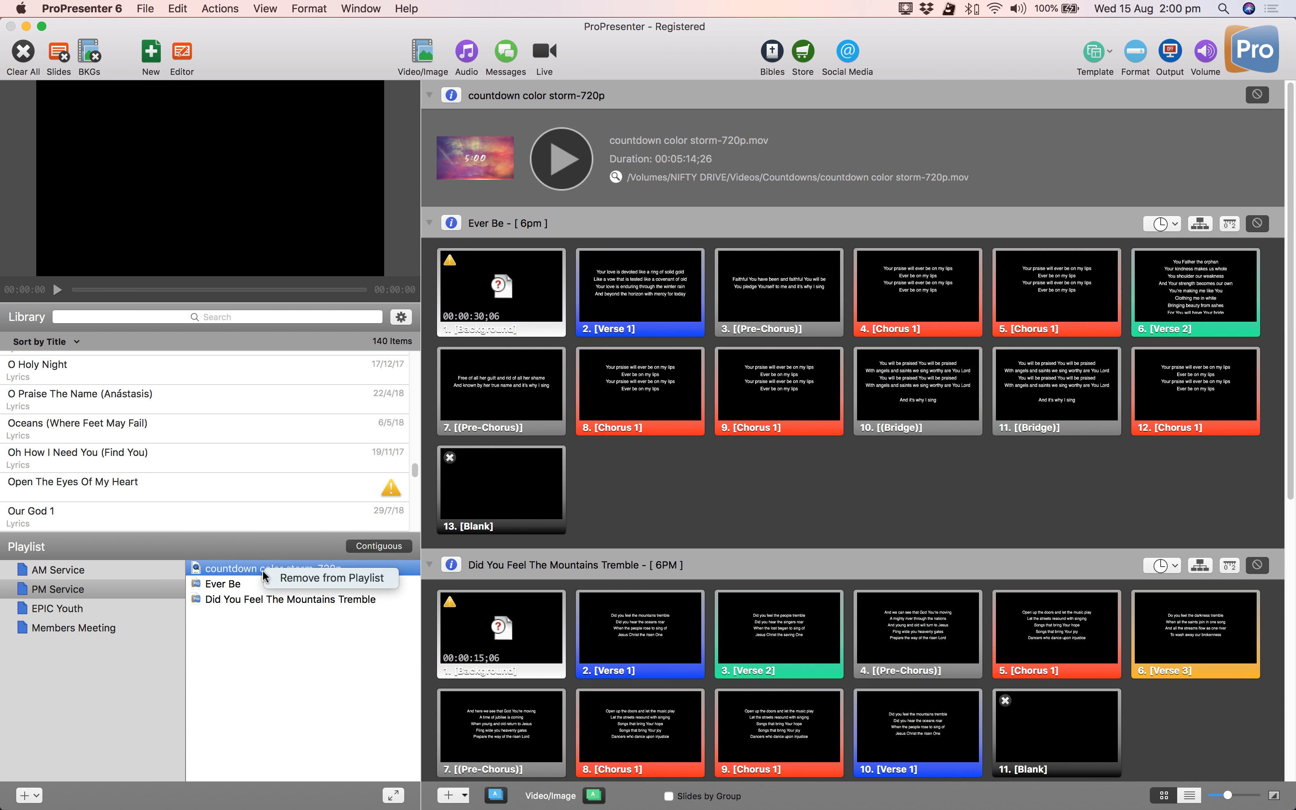
click(302, 579)
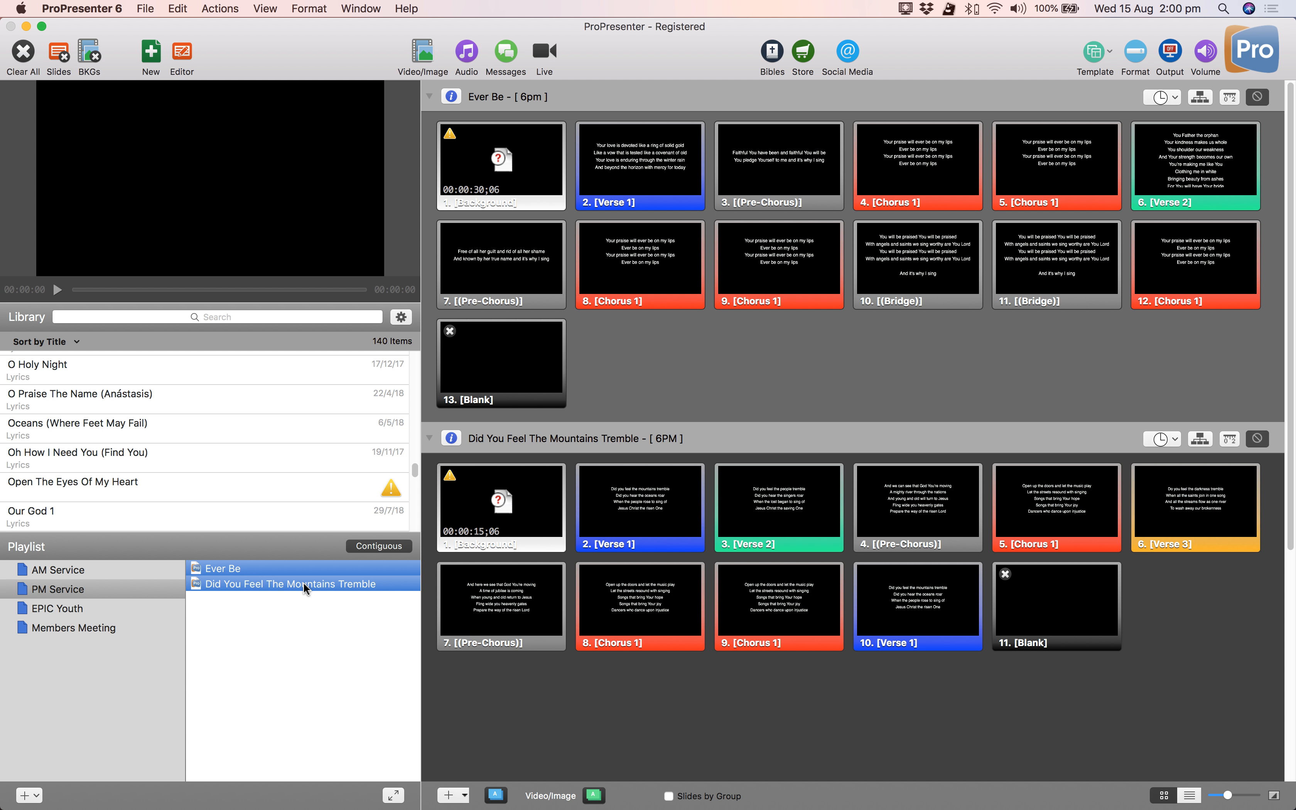
shift+click(294, 589)
right_click(294, 589)
click(343, 645)
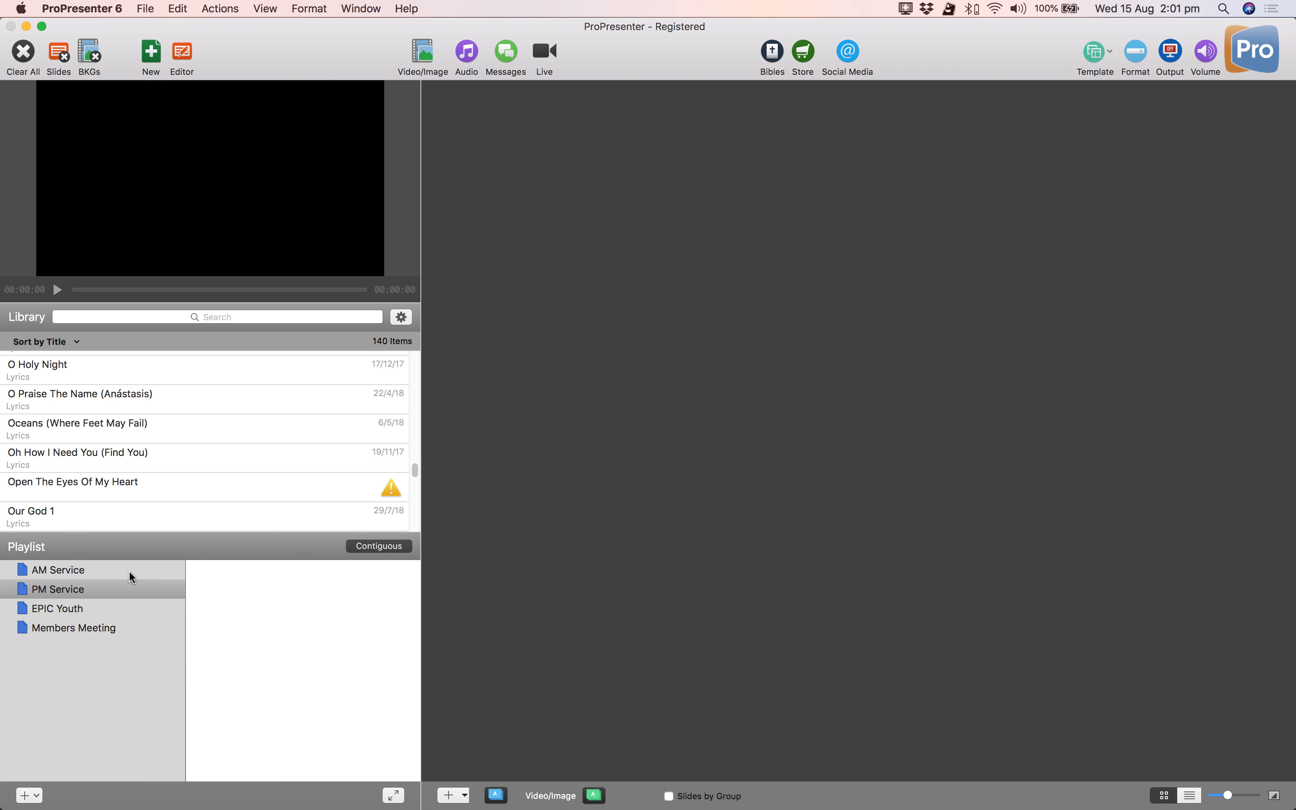
Step: Add a new header named "Announcements" to the AM Service playlist
click(73, 572)
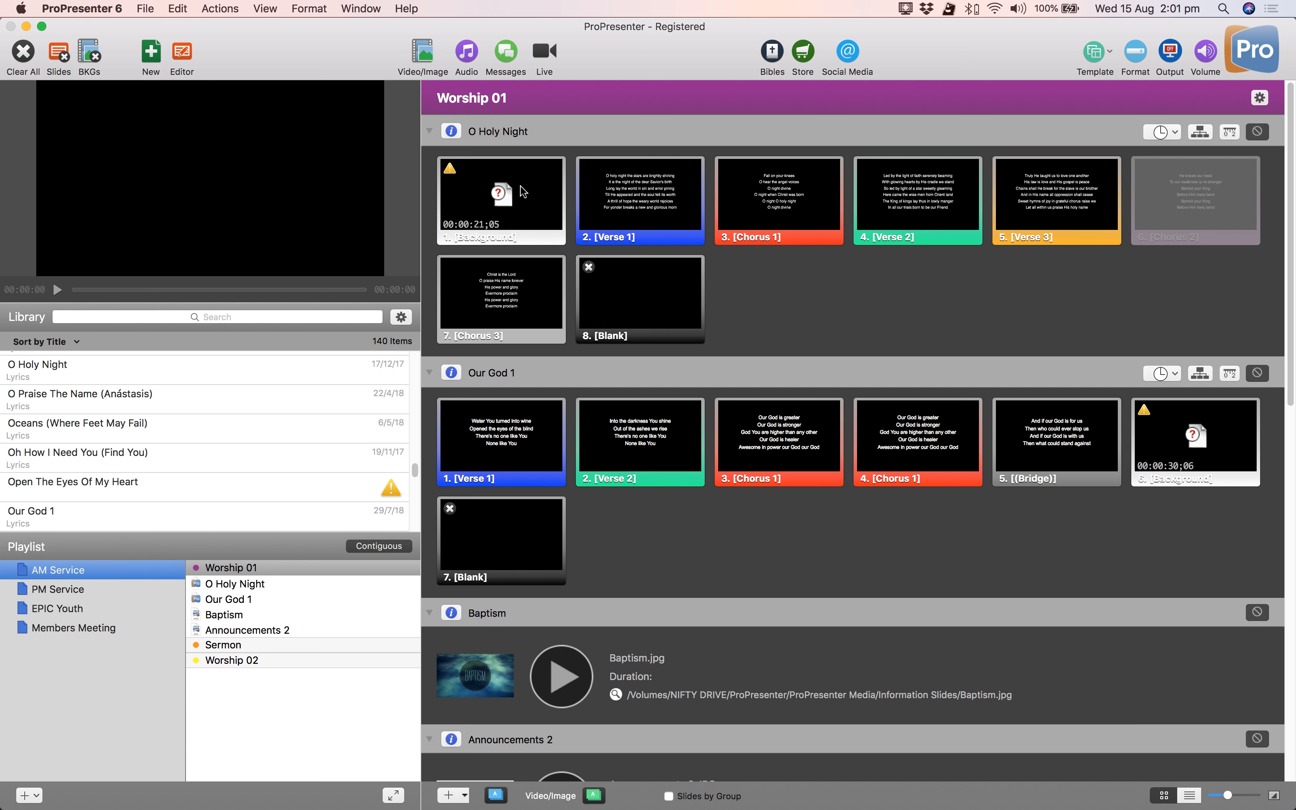
scroll(525, 685, down, 2)
scroll(525, 690, up, 2)
click(35, 796)
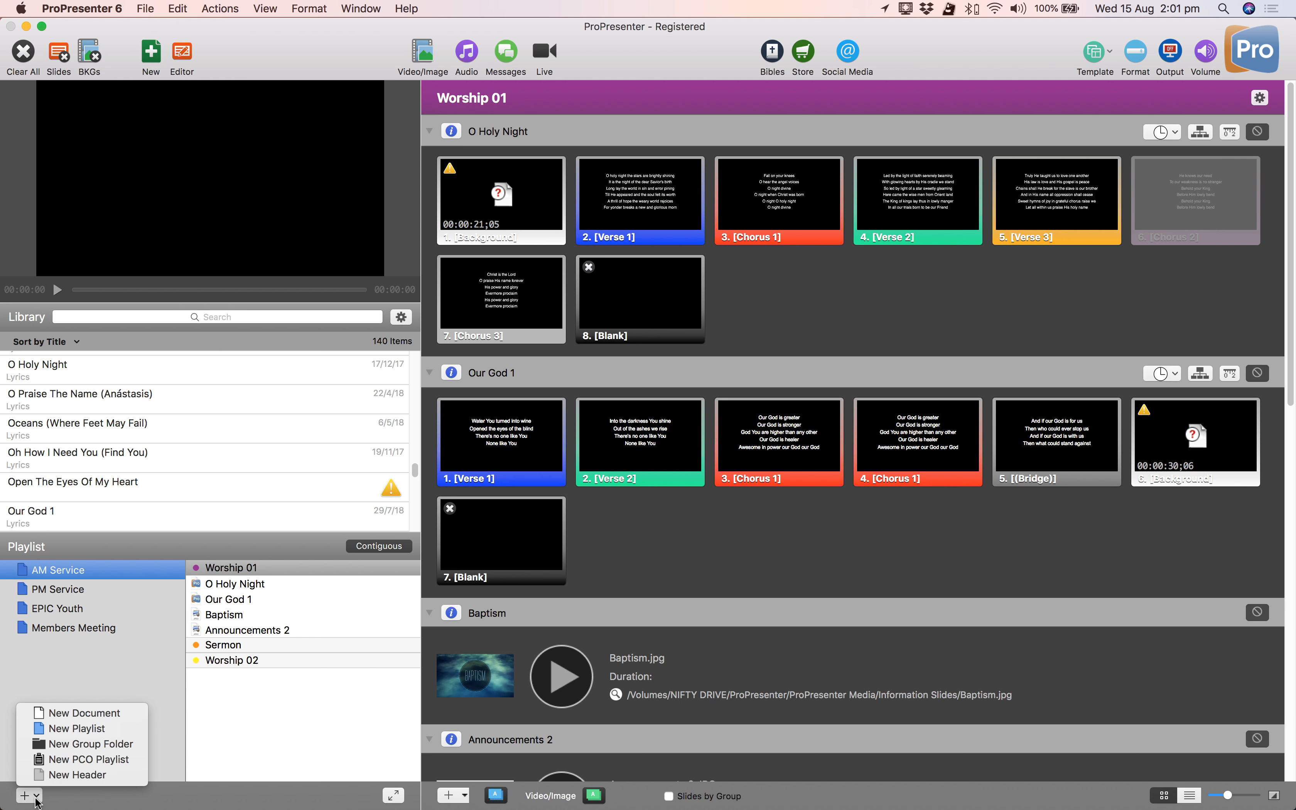
click(77, 774)
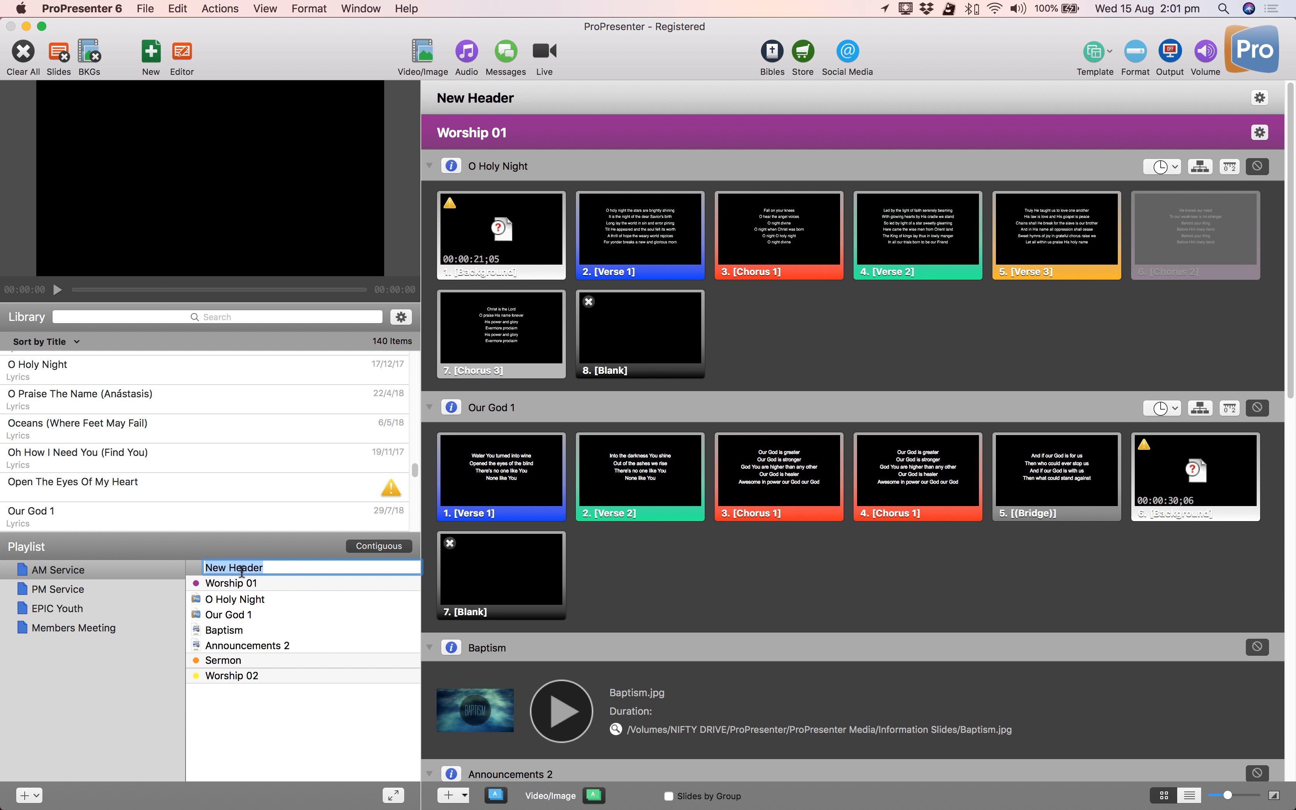
text(Announcements)
key(Return)
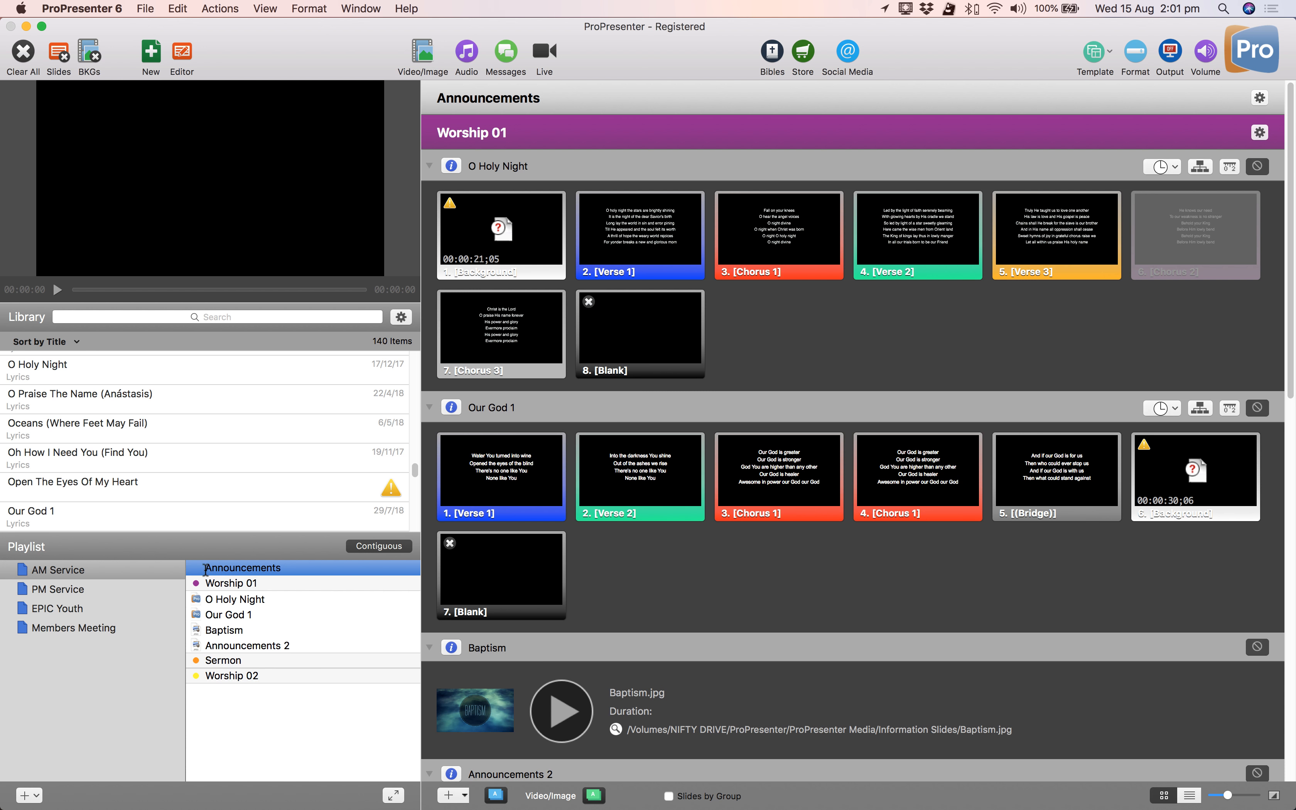
Step: Set the Announcements header color to Cyan and move the header directly above the Announcements 2 item
right_click(194, 576)
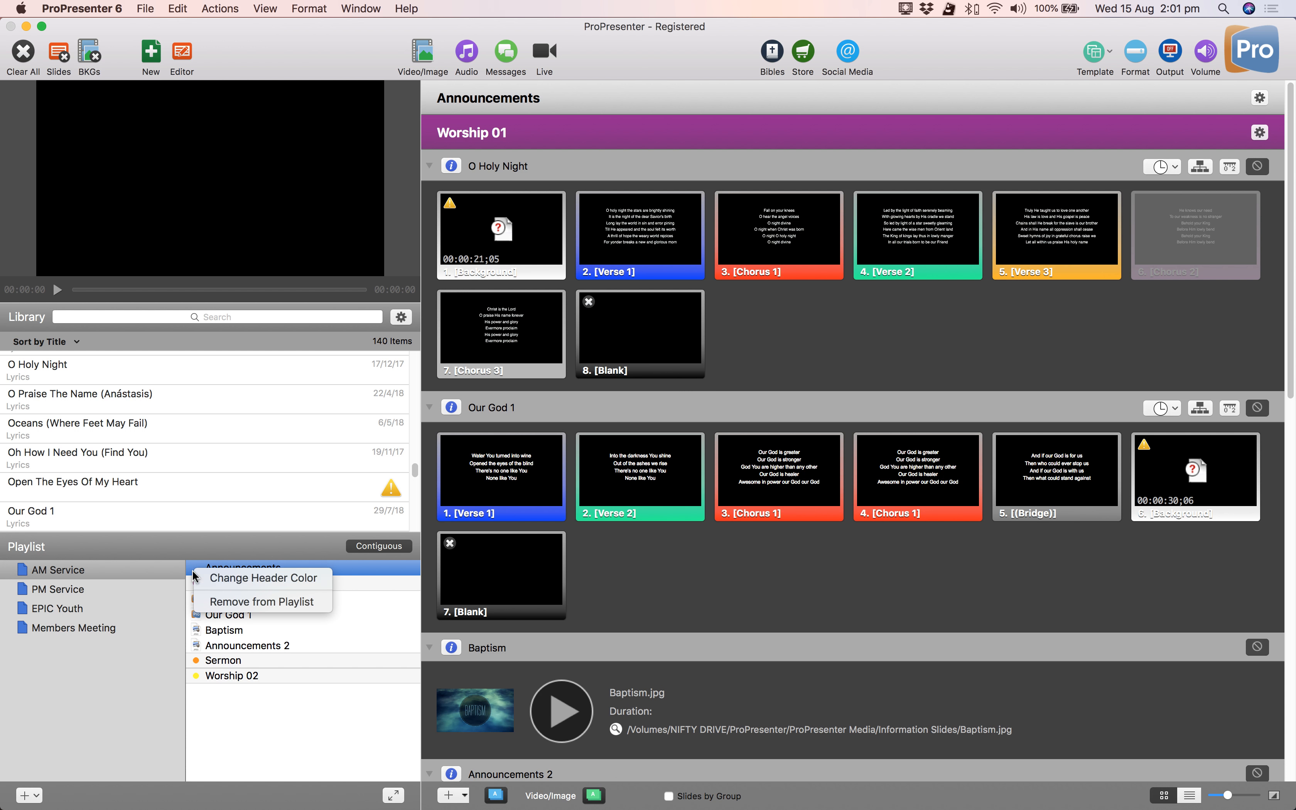
click(233, 581)
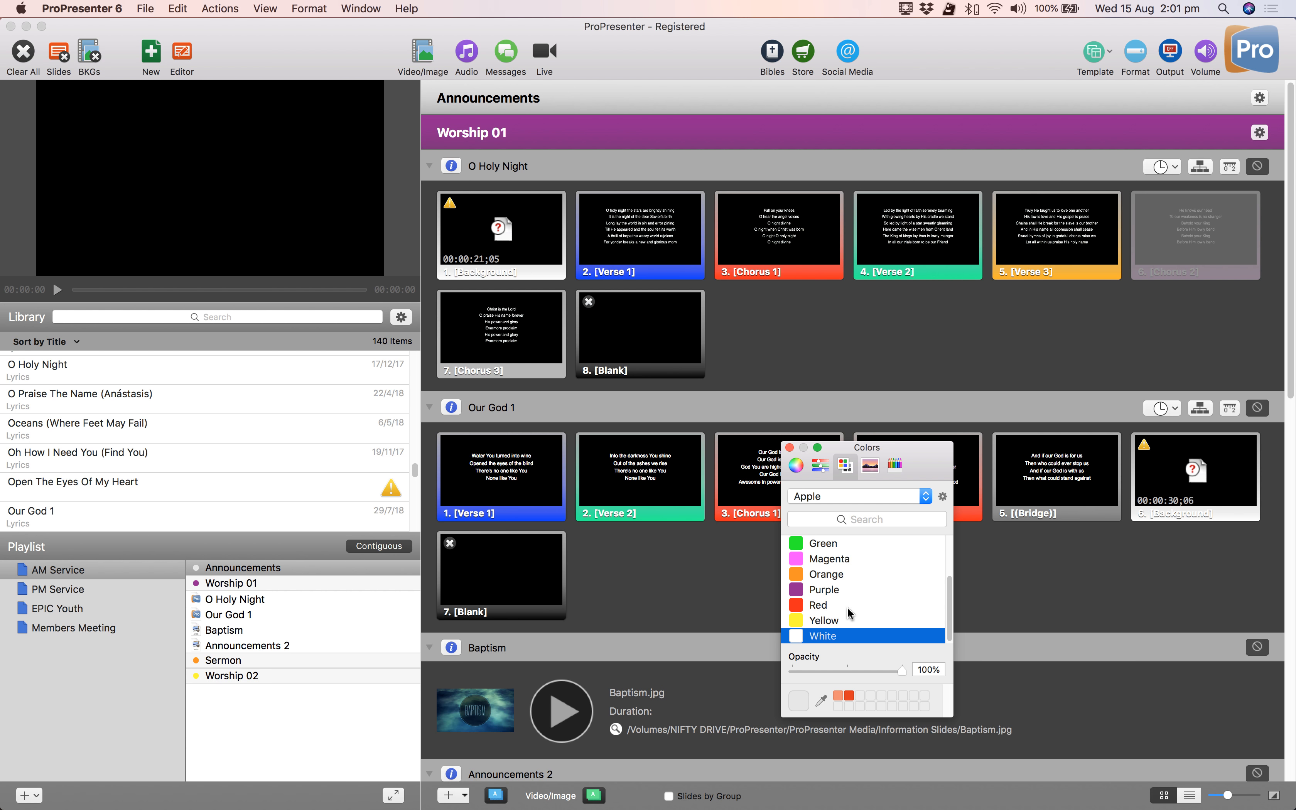
scroll(847, 613, up, 3)
click(846, 589)
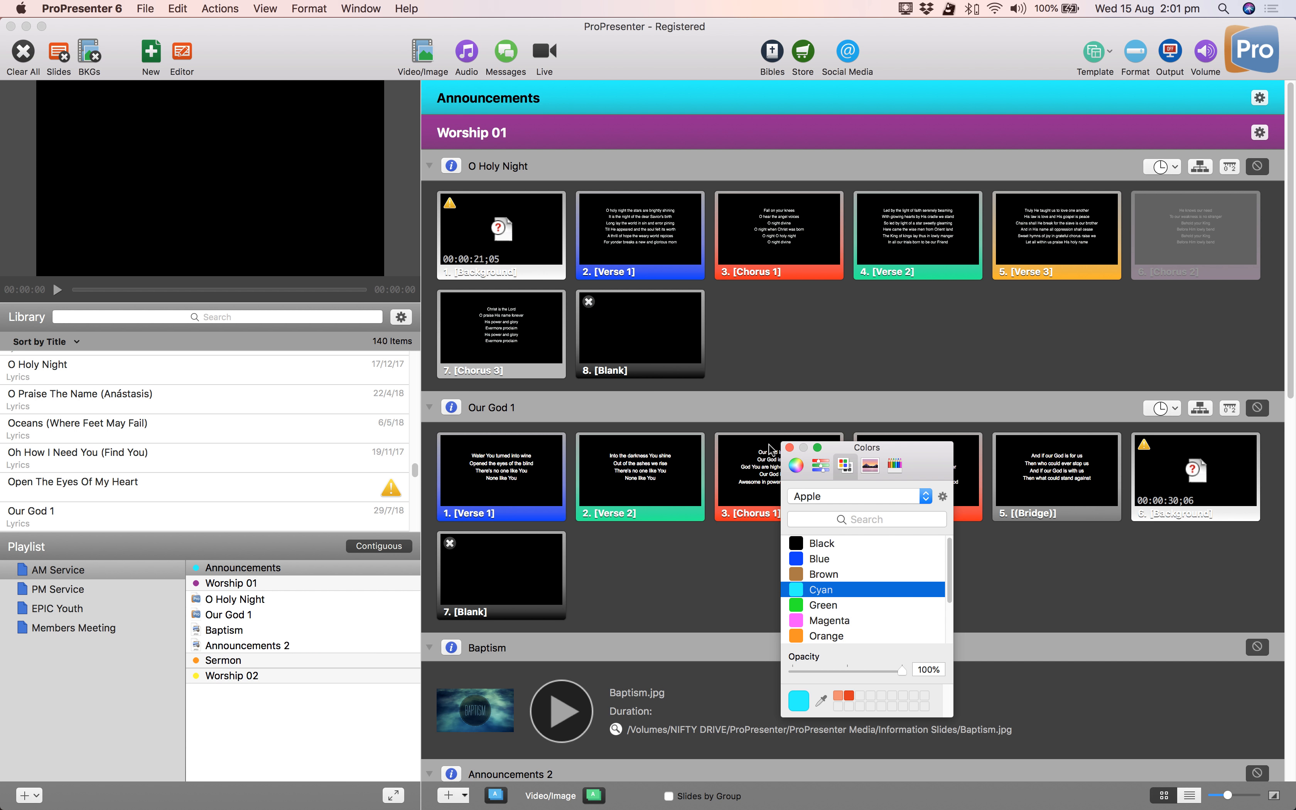
click(790, 448)
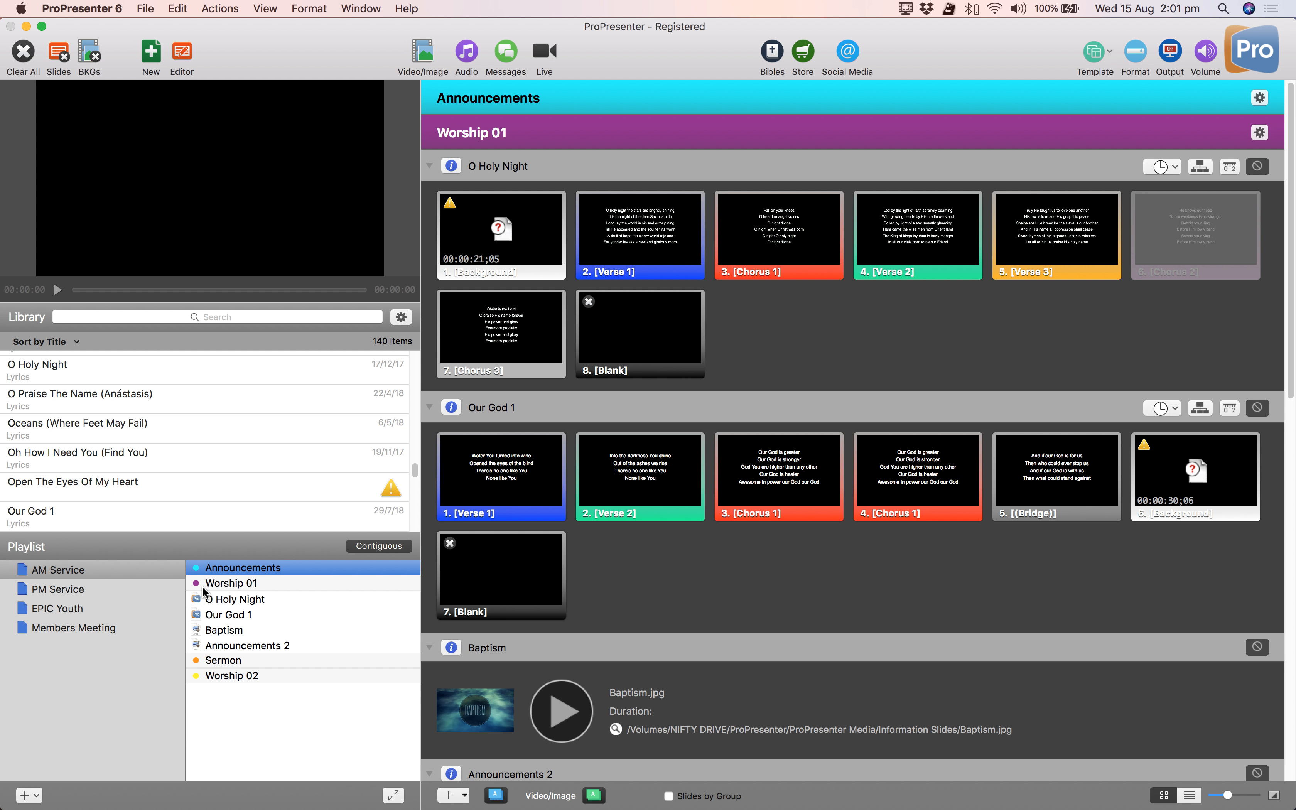
drag(198, 572, 260, 645)
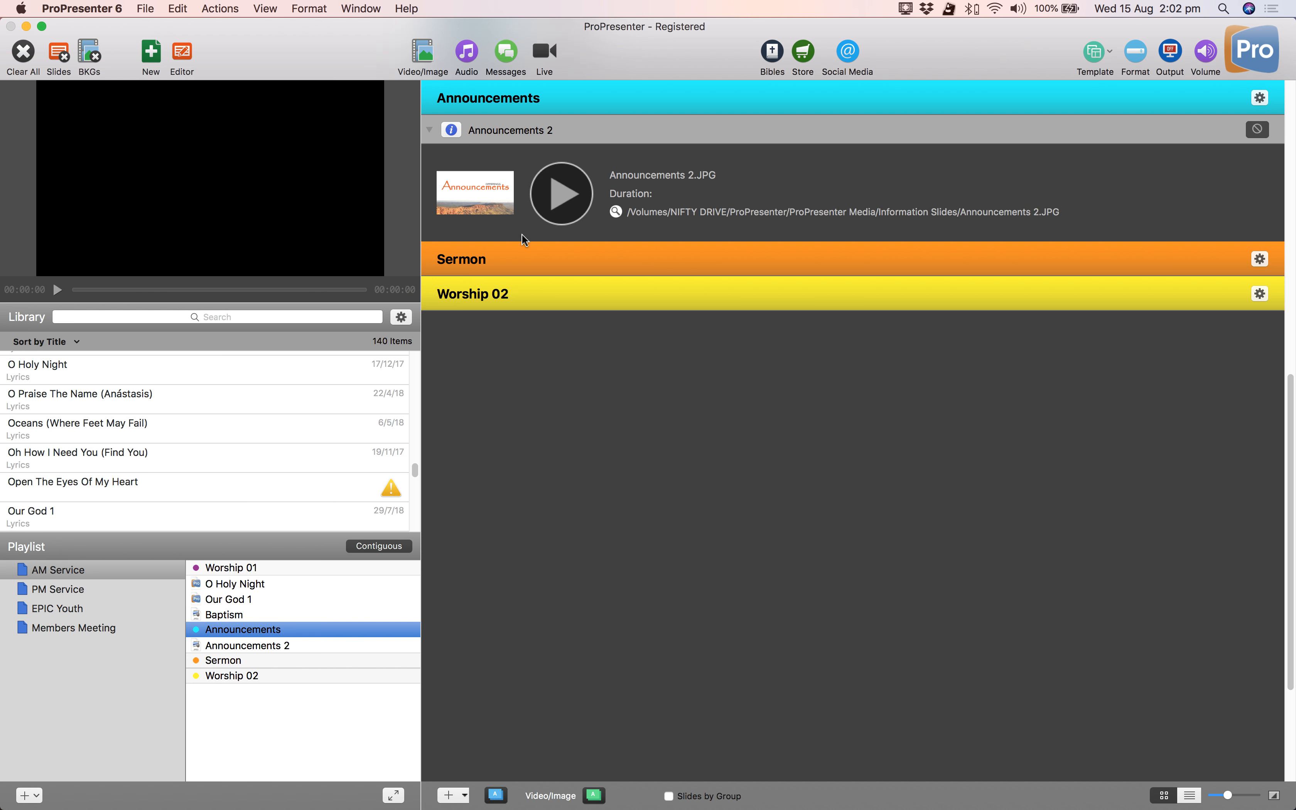
Step: Show the Announcements 2 image on the output and clear it again
click(547, 220)
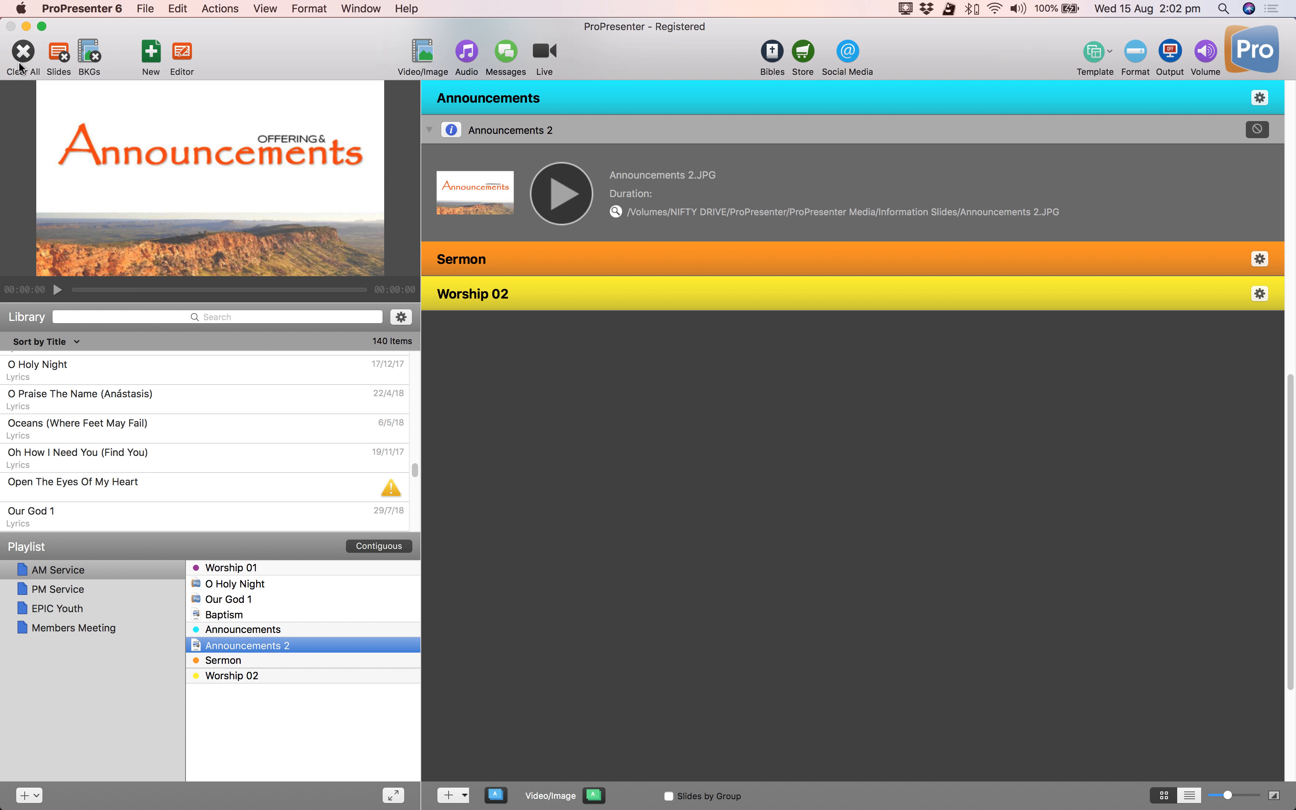
click(27, 56)
scroll(798, 537, up, 1)
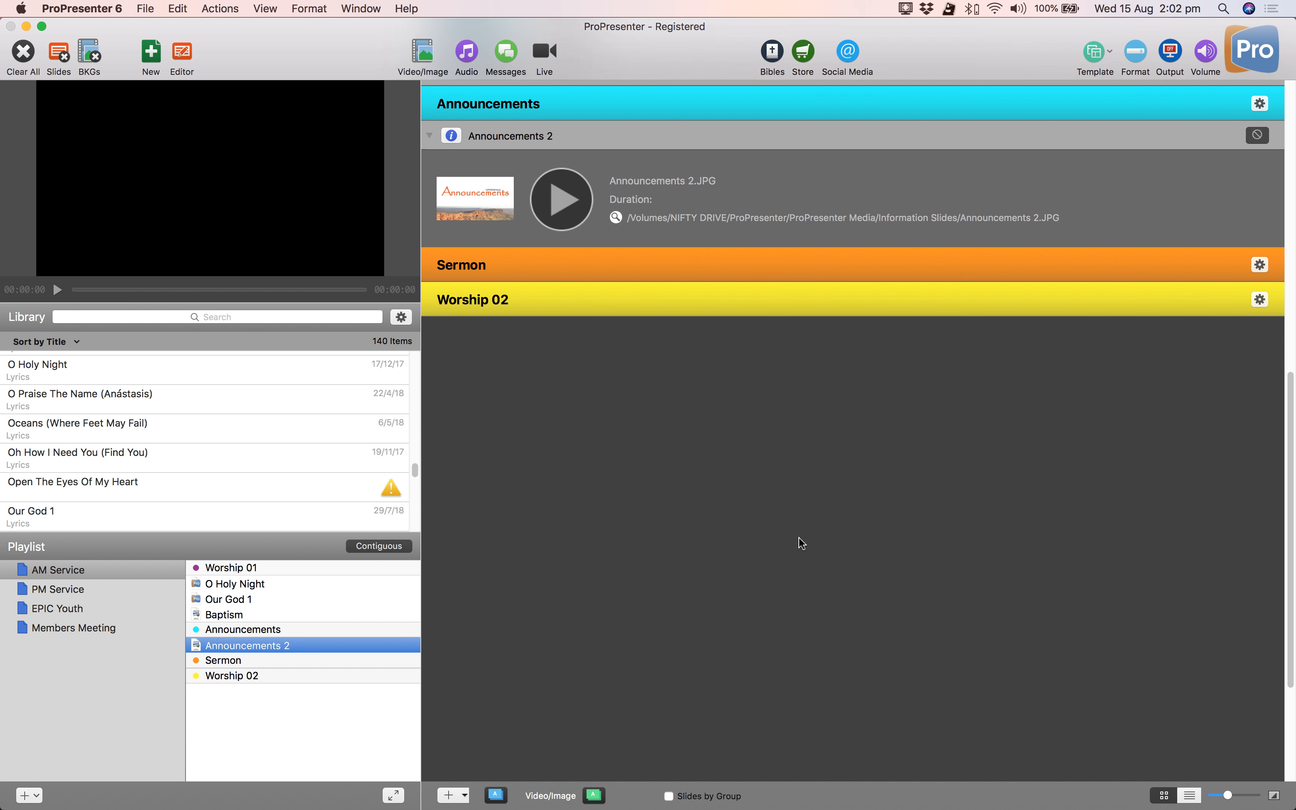
scroll(801, 543, up, 10)
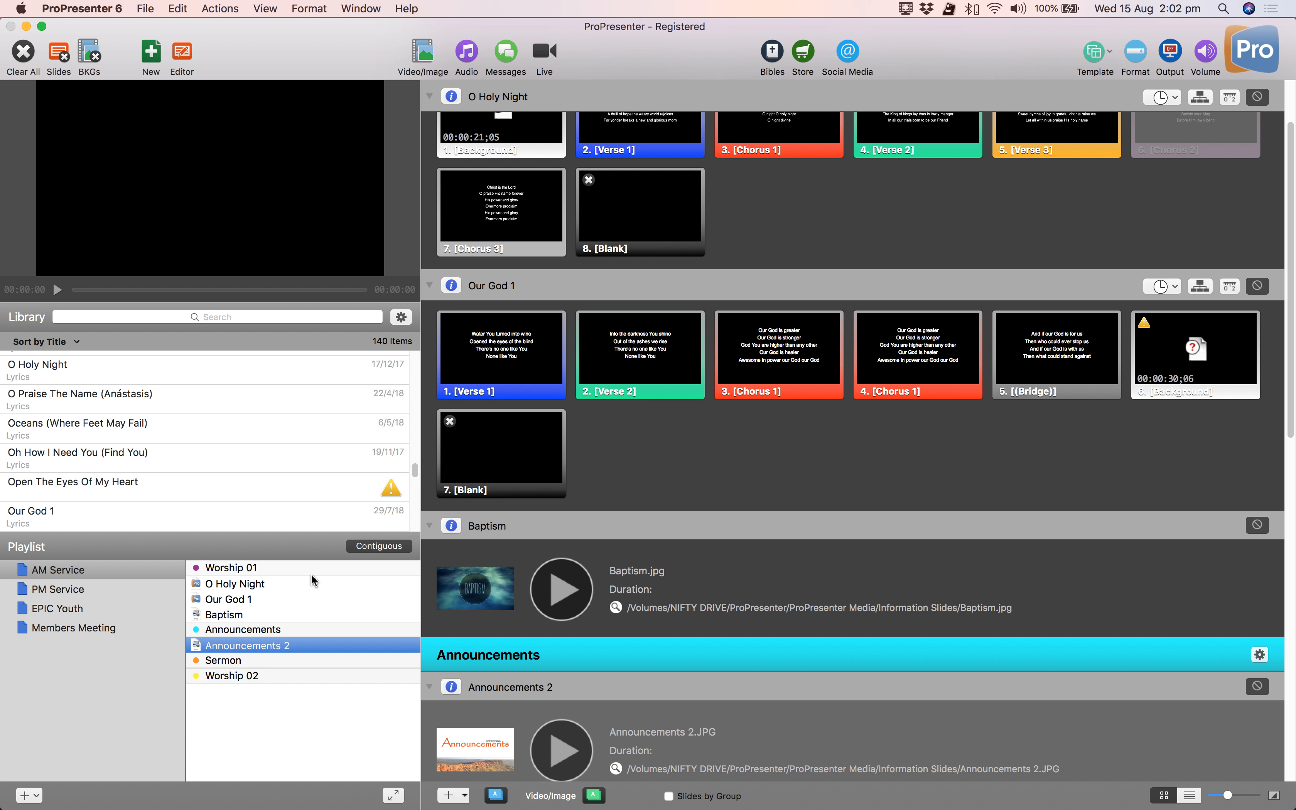
Step: Remove O Holy Night, Our God 1, Baptism and Announcements 2 from the AM Service playlist, keeping only the headers
click(285, 586)
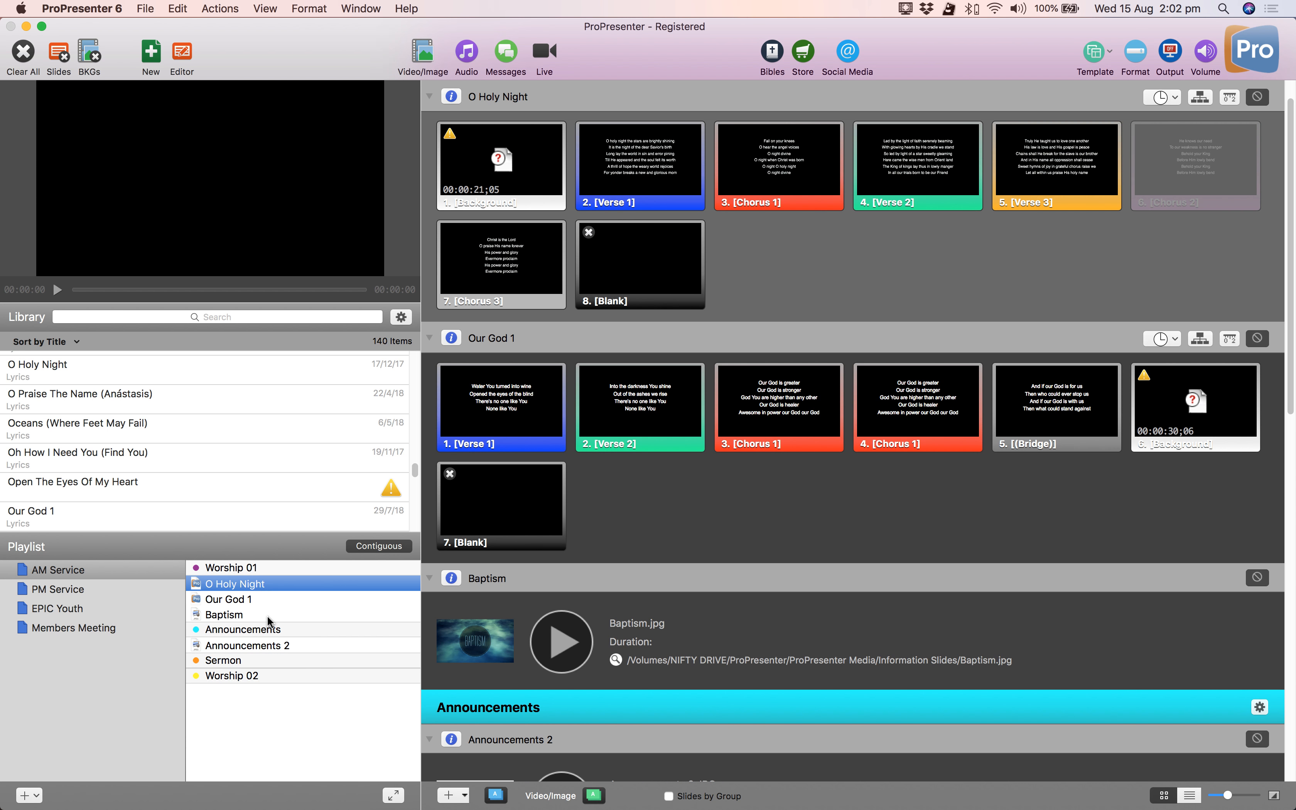
shift+click(267, 616)
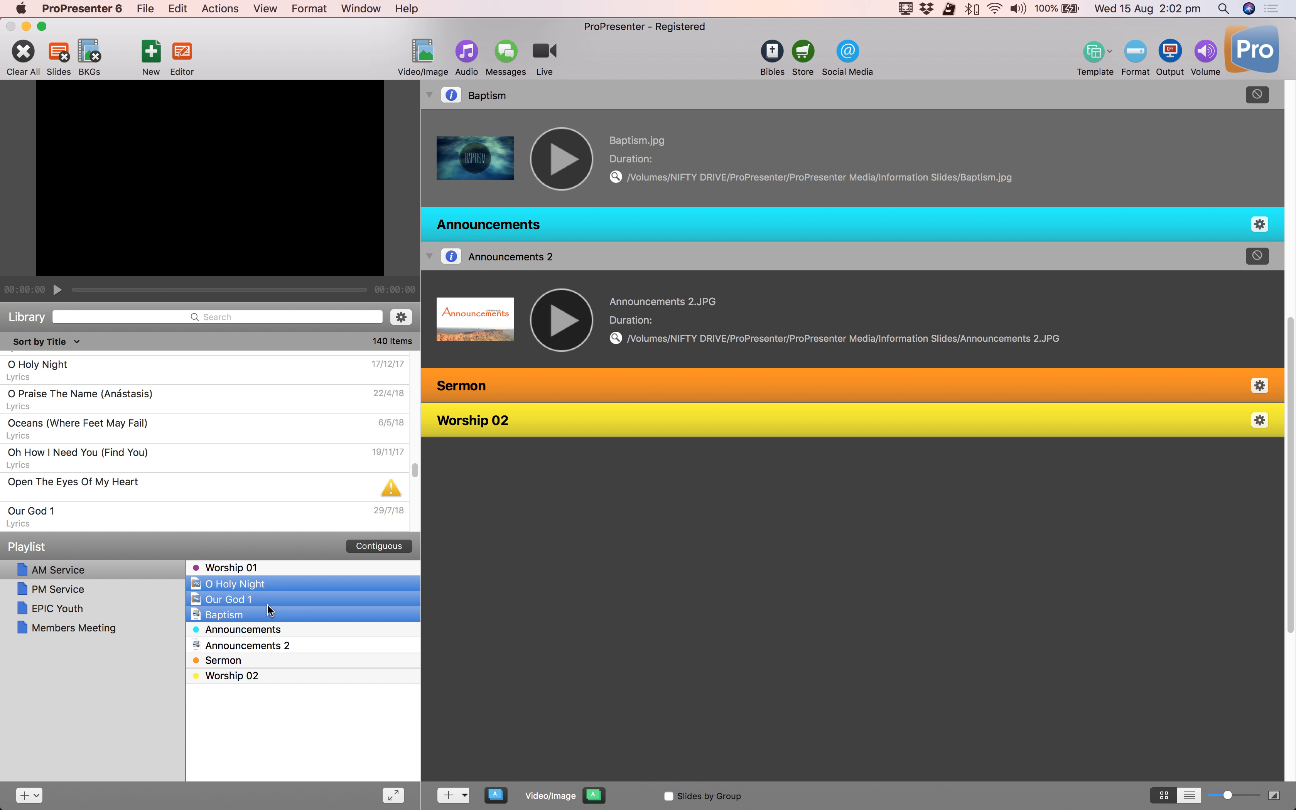
right_click(270, 610)
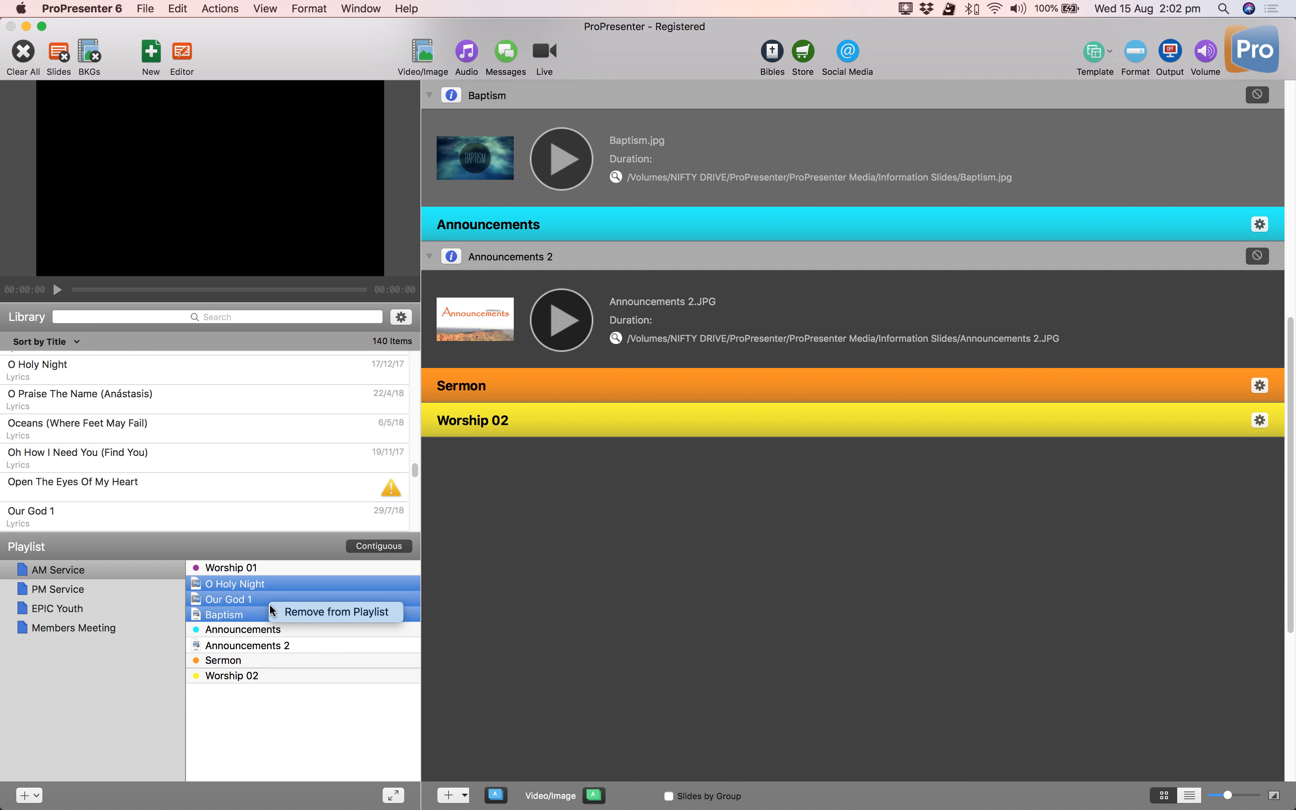
click(334, 610)
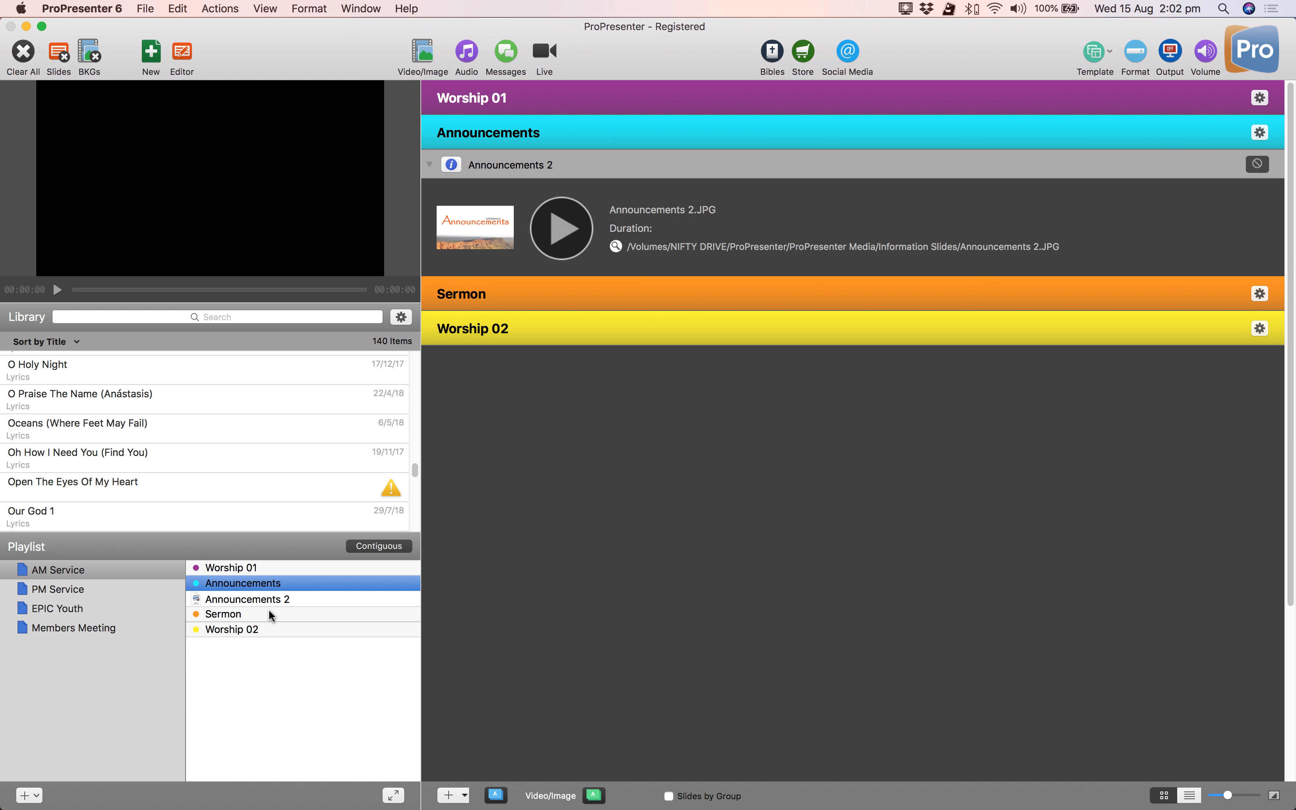
right_click(283, 600)
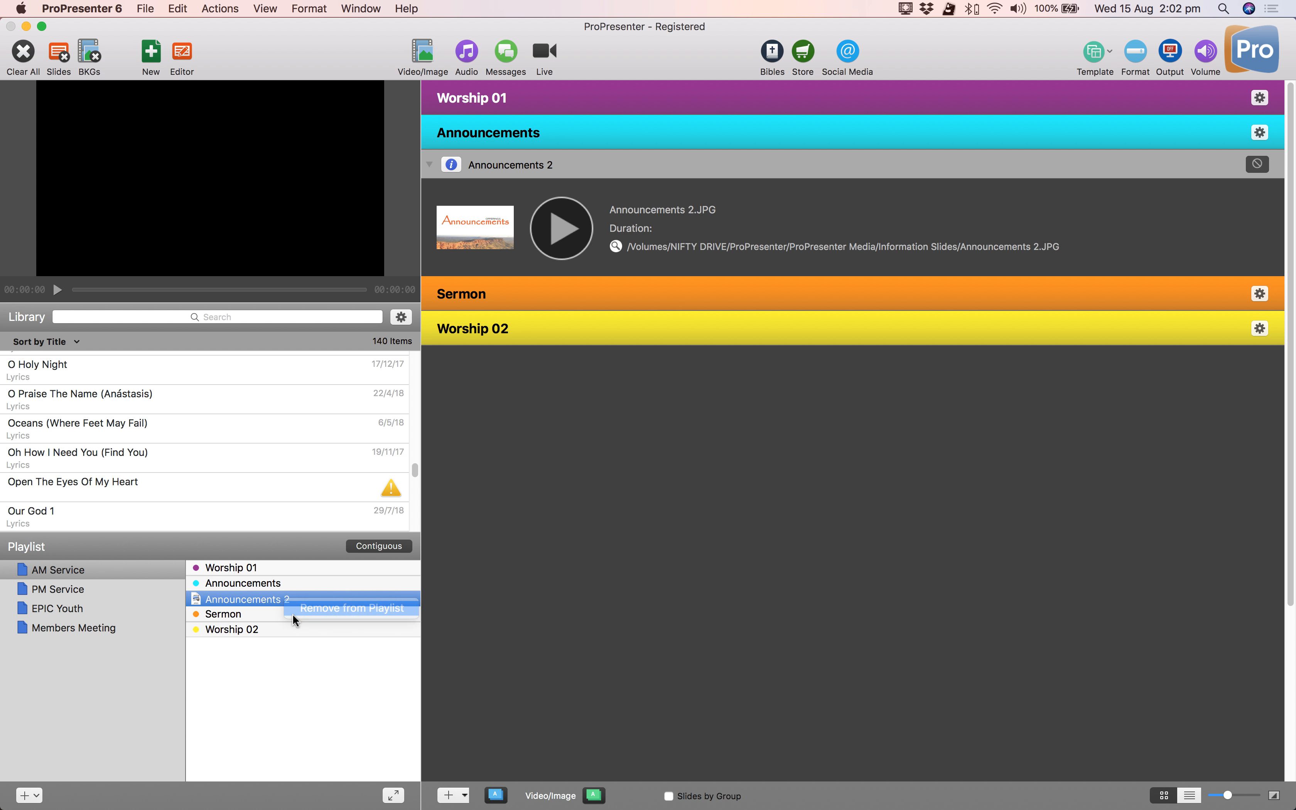
click(302, 610)
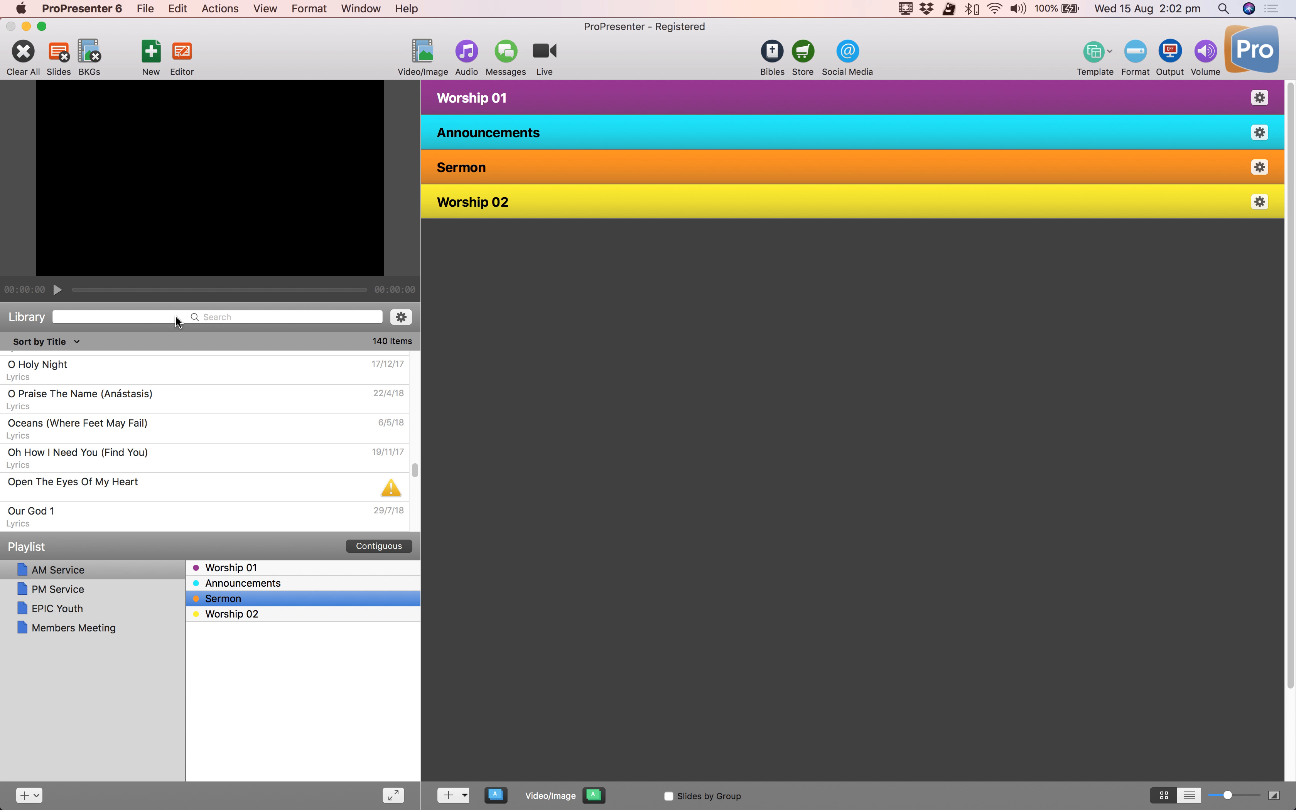
Step: Search the library for "lord I need you" and add Lord I Need You beneath the Worship 01 header
click(230, 317)
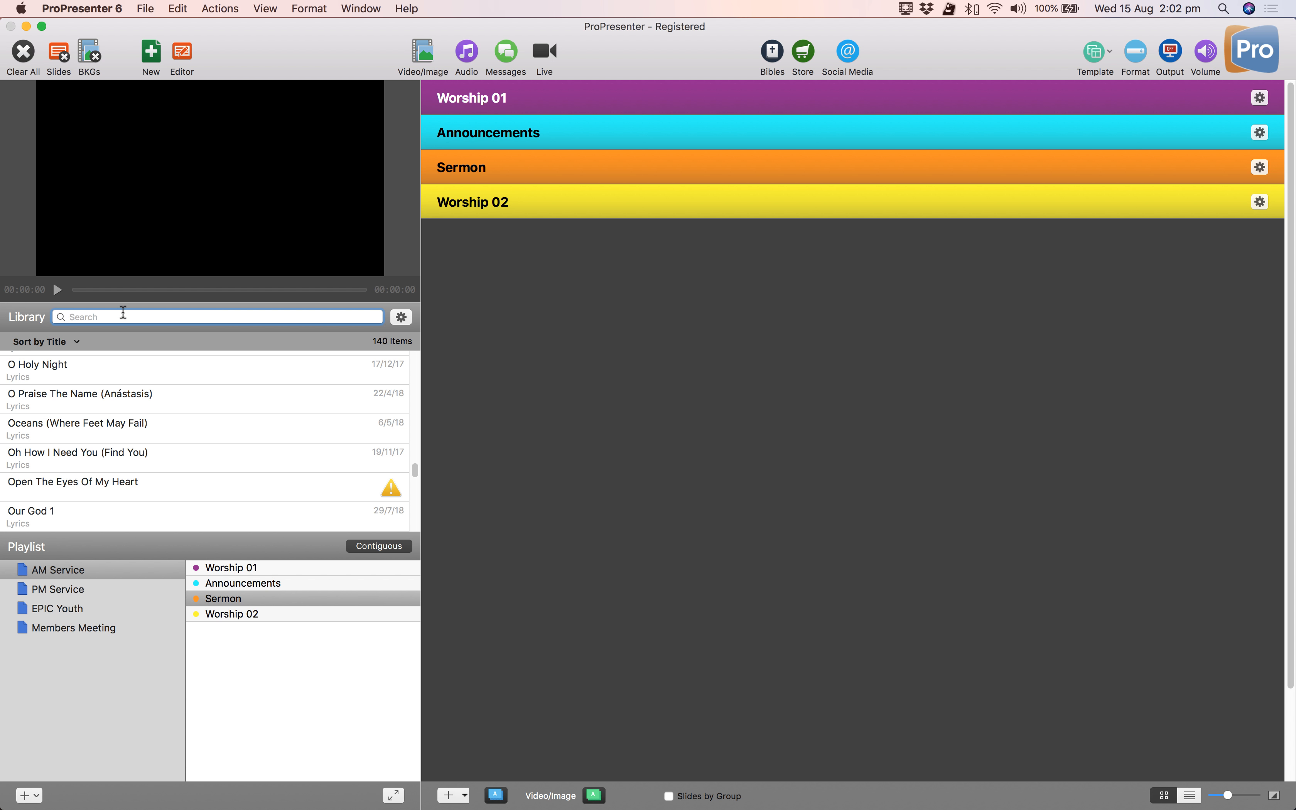
text(lord)
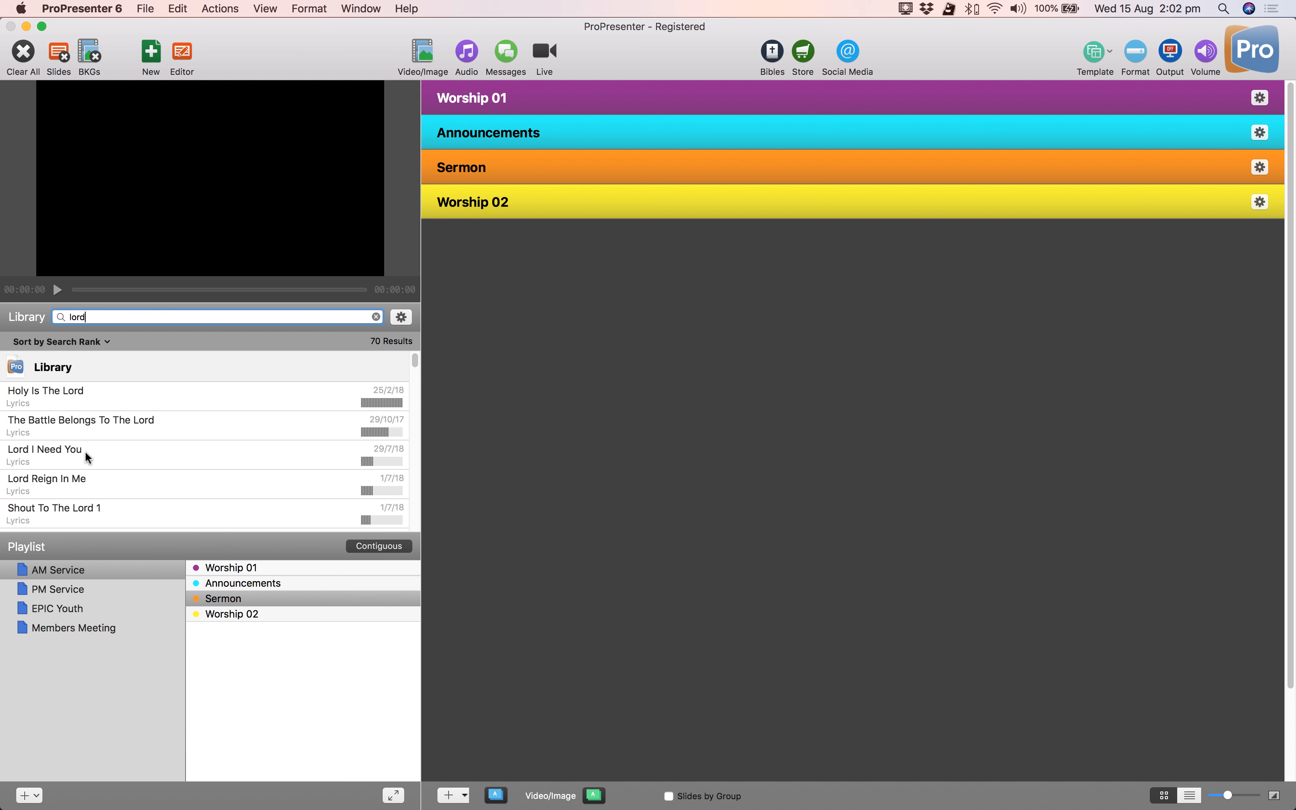
text( I need you)
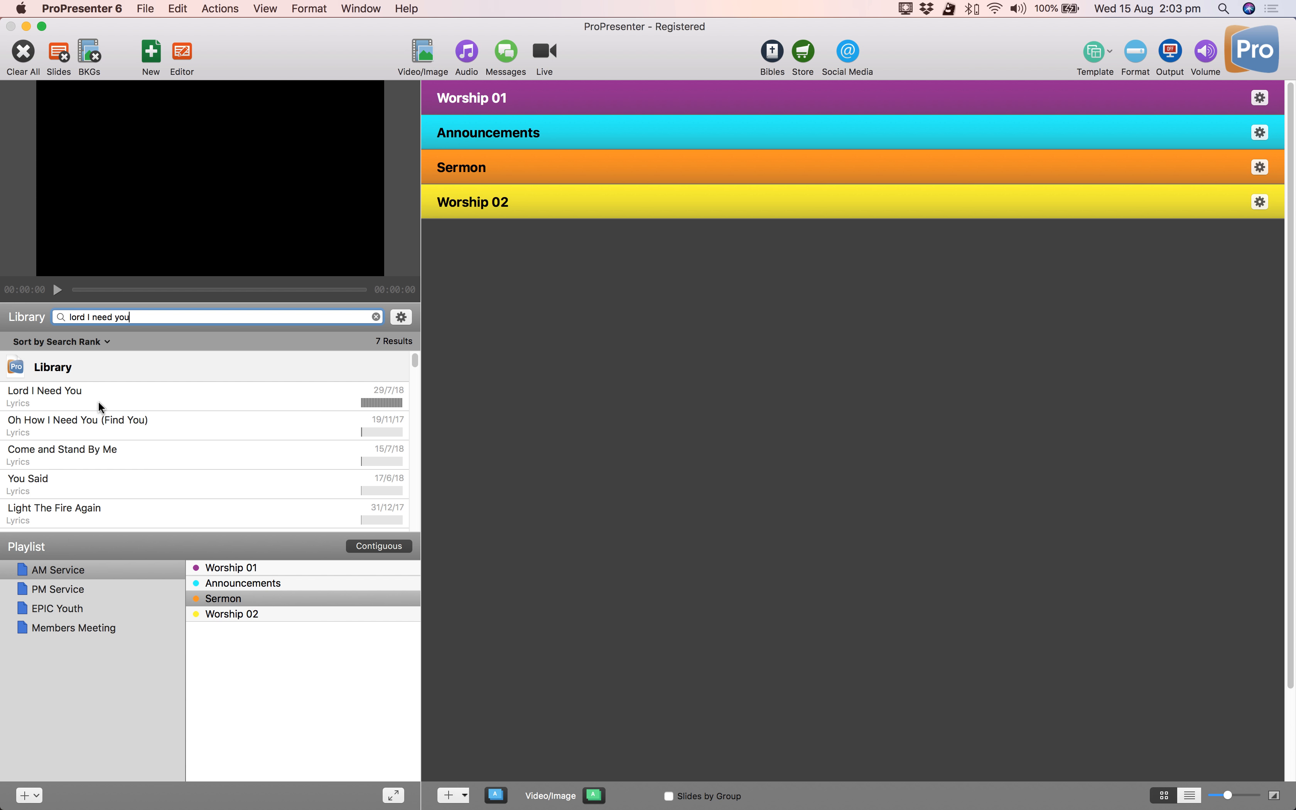
click(130, 408)
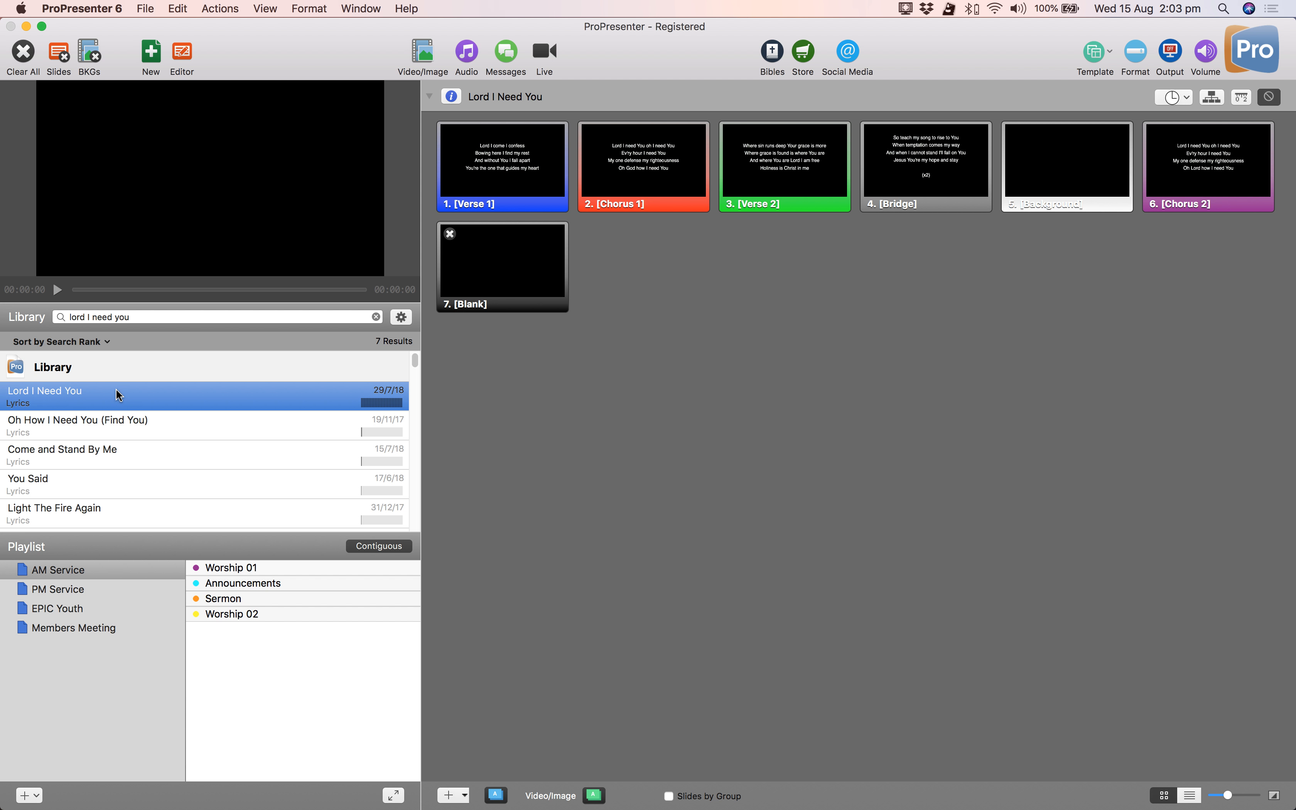
drag(72, 396, 283, 576)
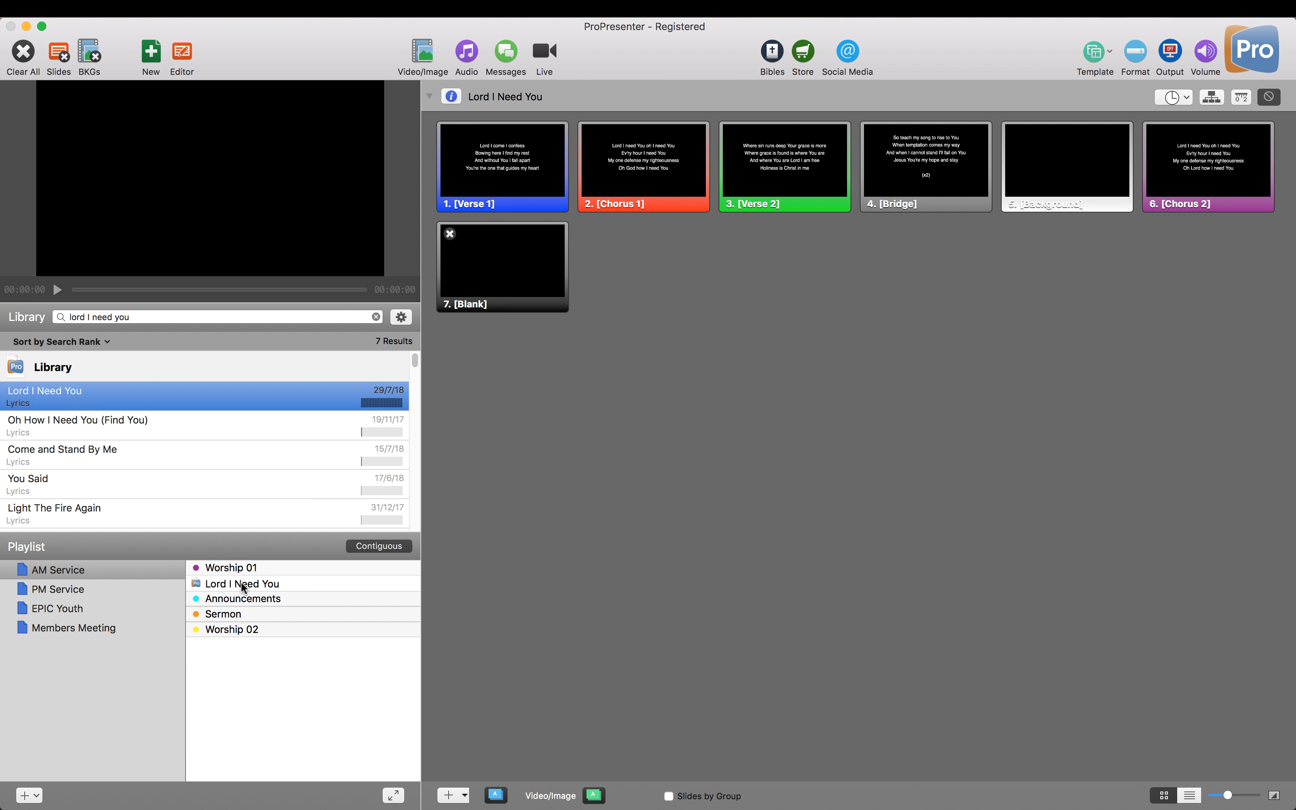
click(256, 588)
click(257, 589)
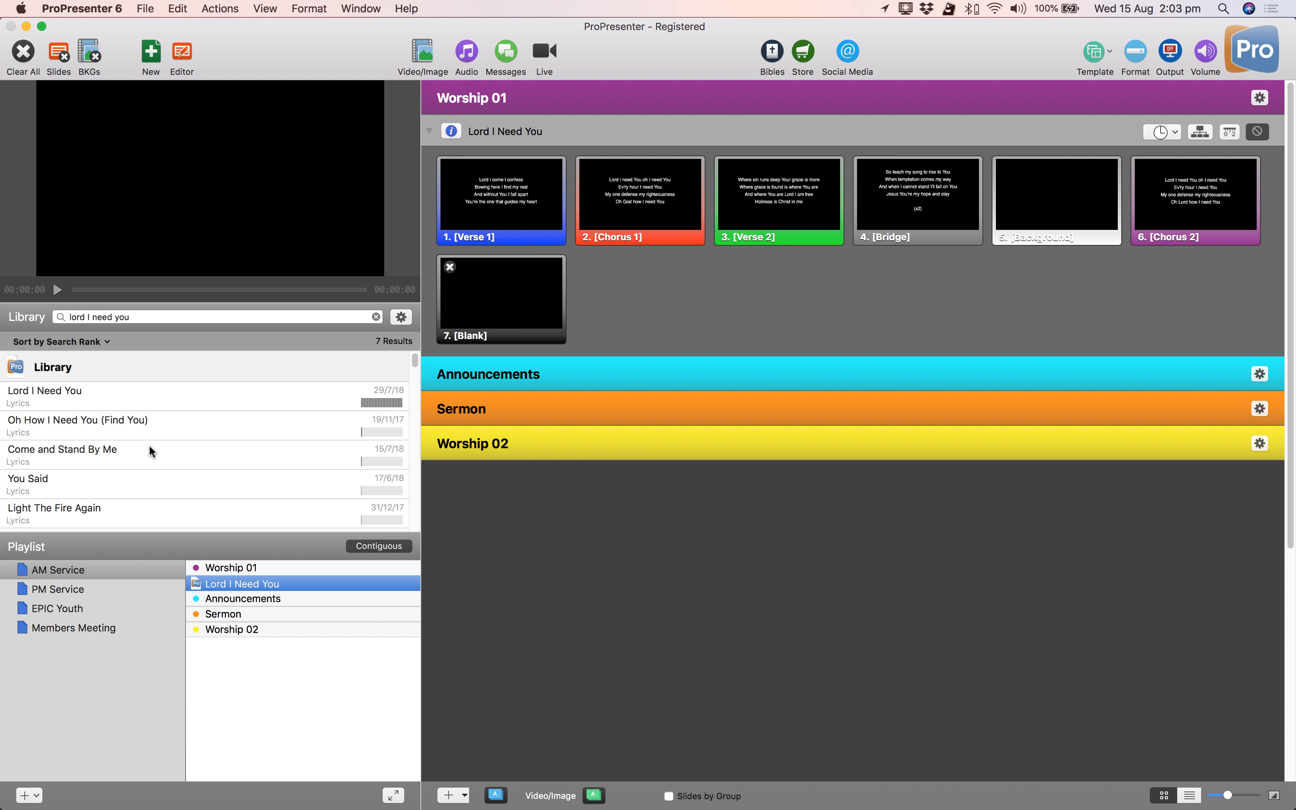
Step: Search the library for "oceans", add Oceans (Where Feet May Fail) under the Worship 01 header and place it above Lord I Need You
drag(134, 316, 29, 316)
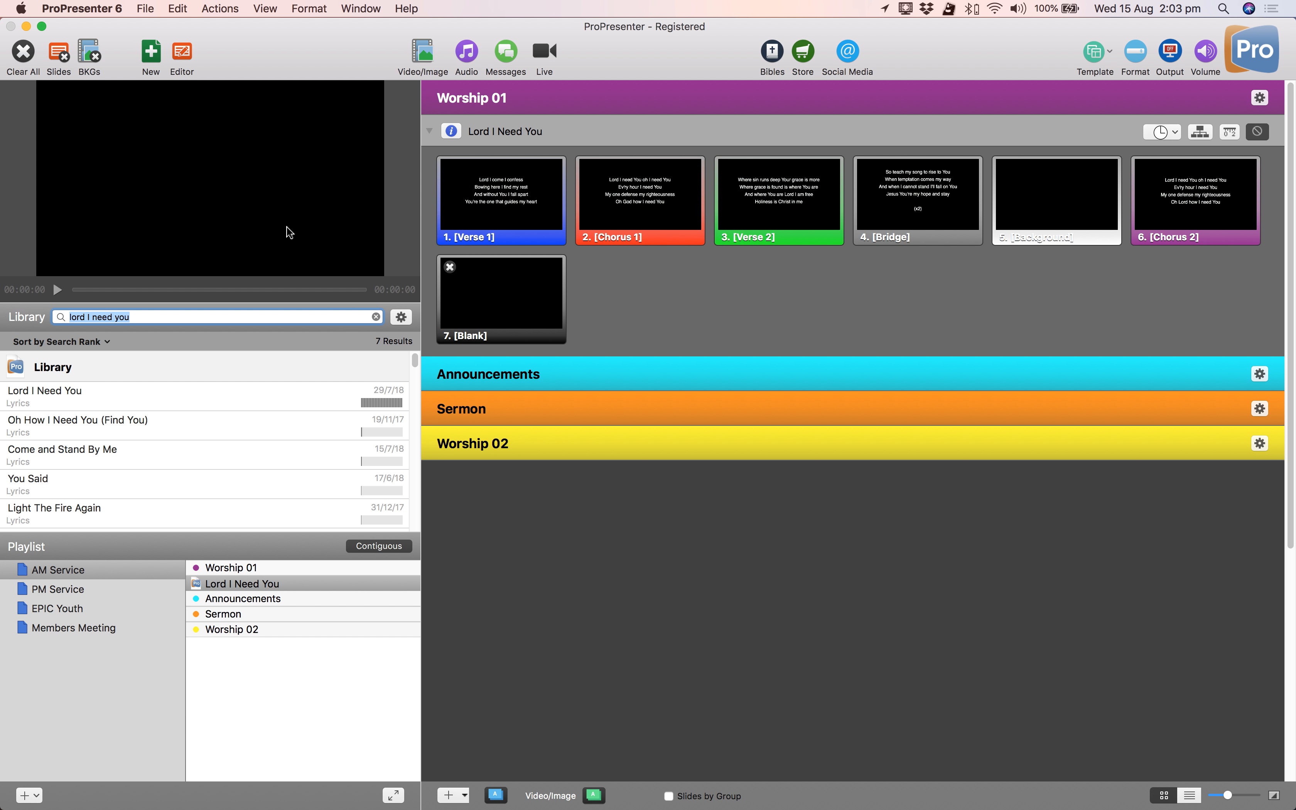
text(oceans)
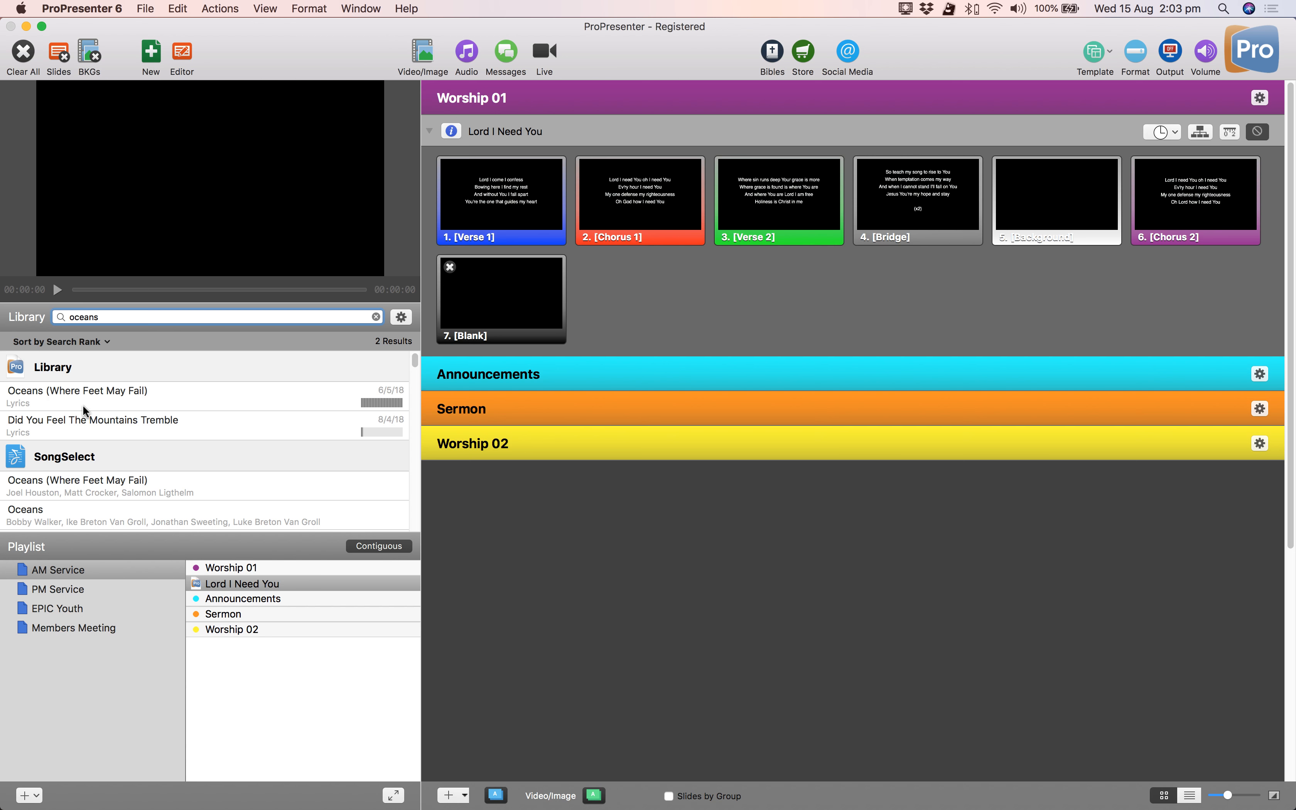
click(161, 408)
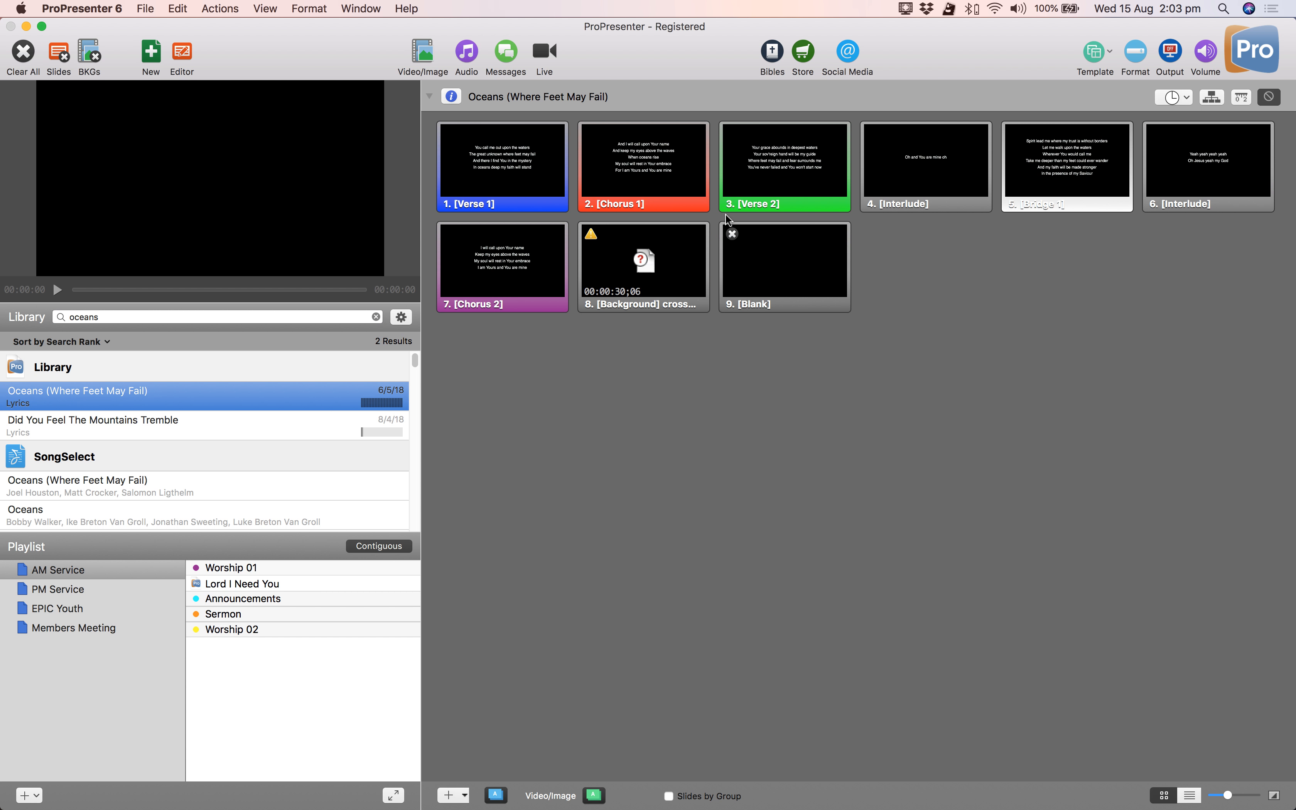
drag(144, 402, 266, 599)
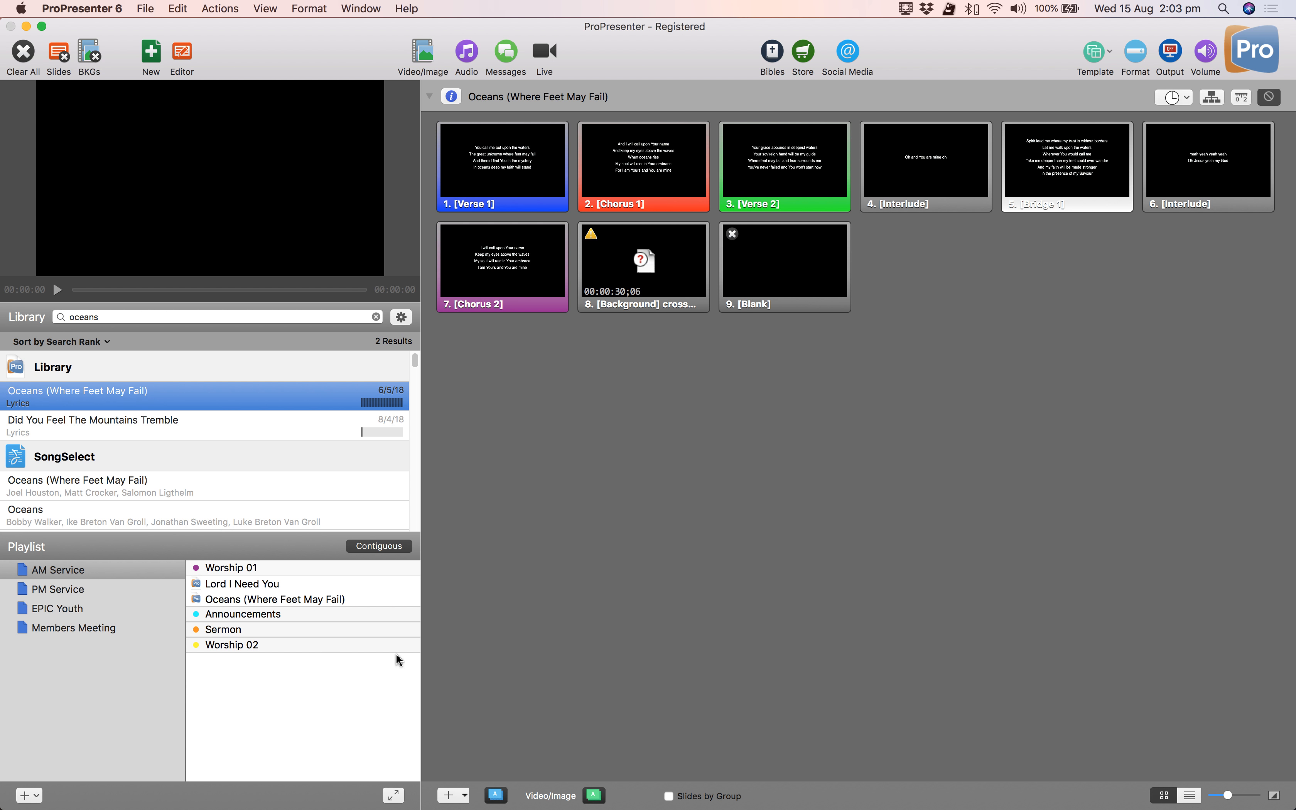
click(291, 601)
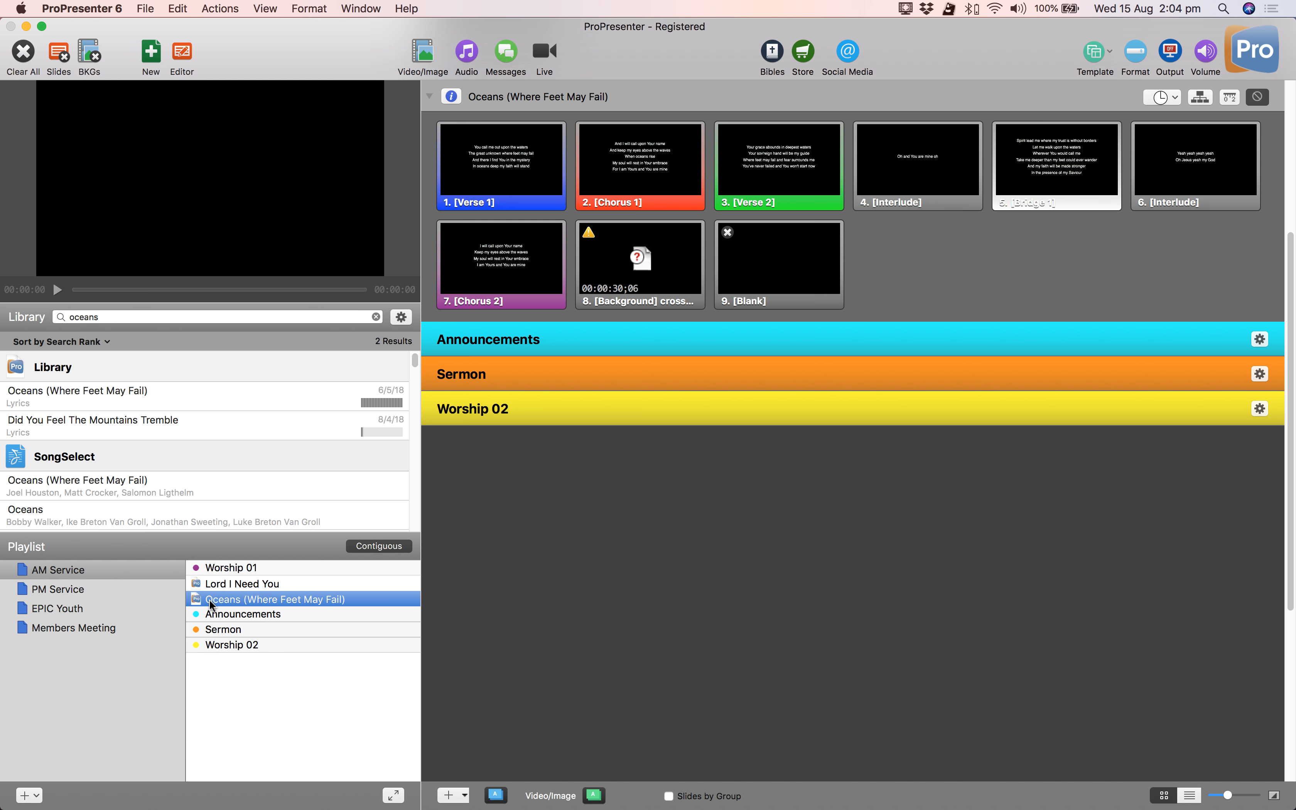
drag(216, 602, 241, 582)
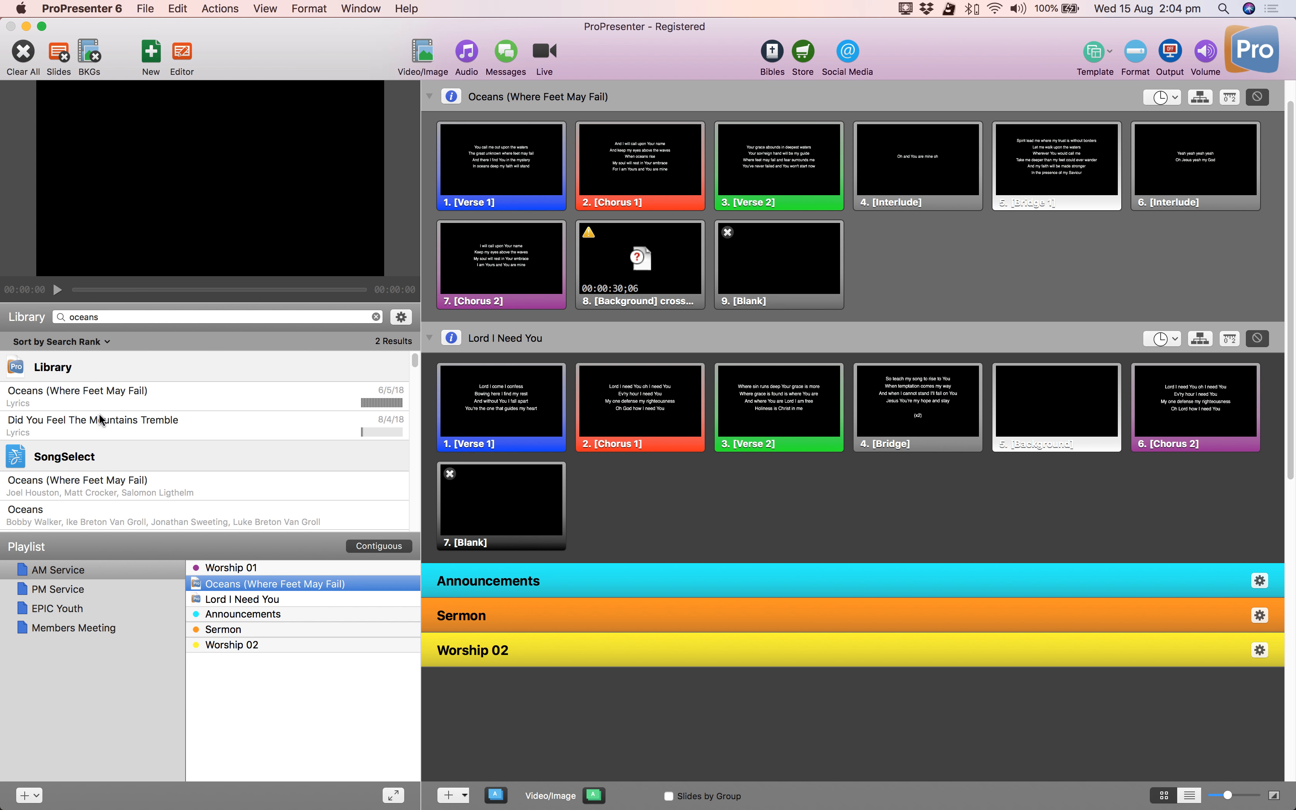
Step: Clear the library search and filter the library to Lyrics items only
click(376, 317)
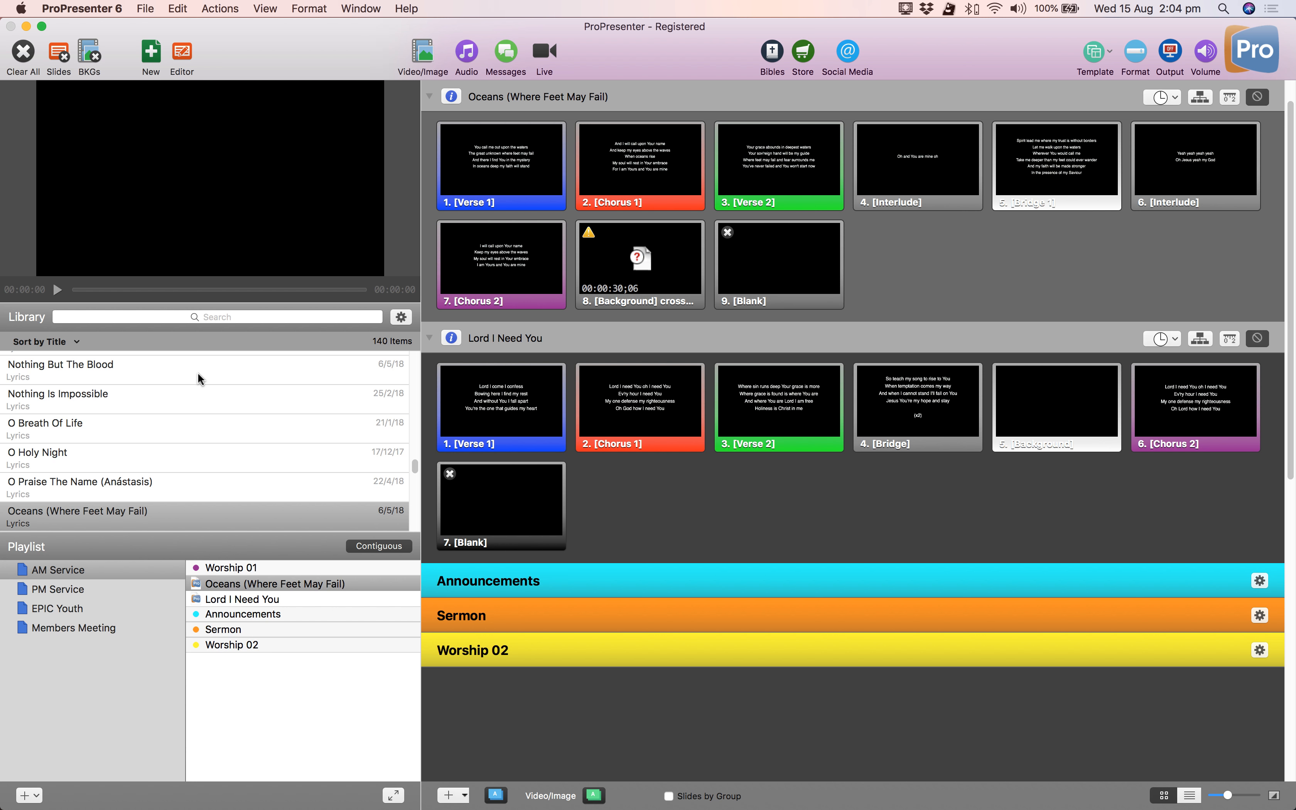
click(401, 317)
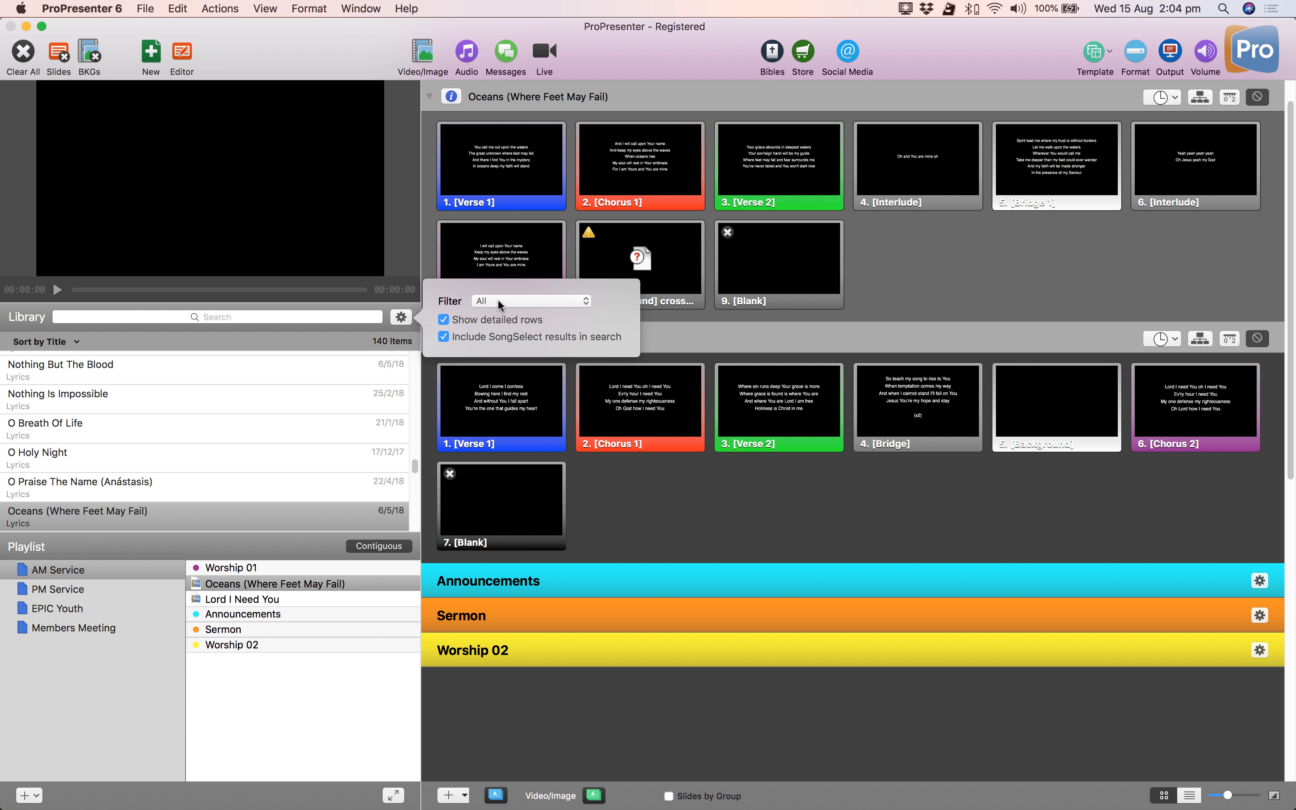
click(497, 299)
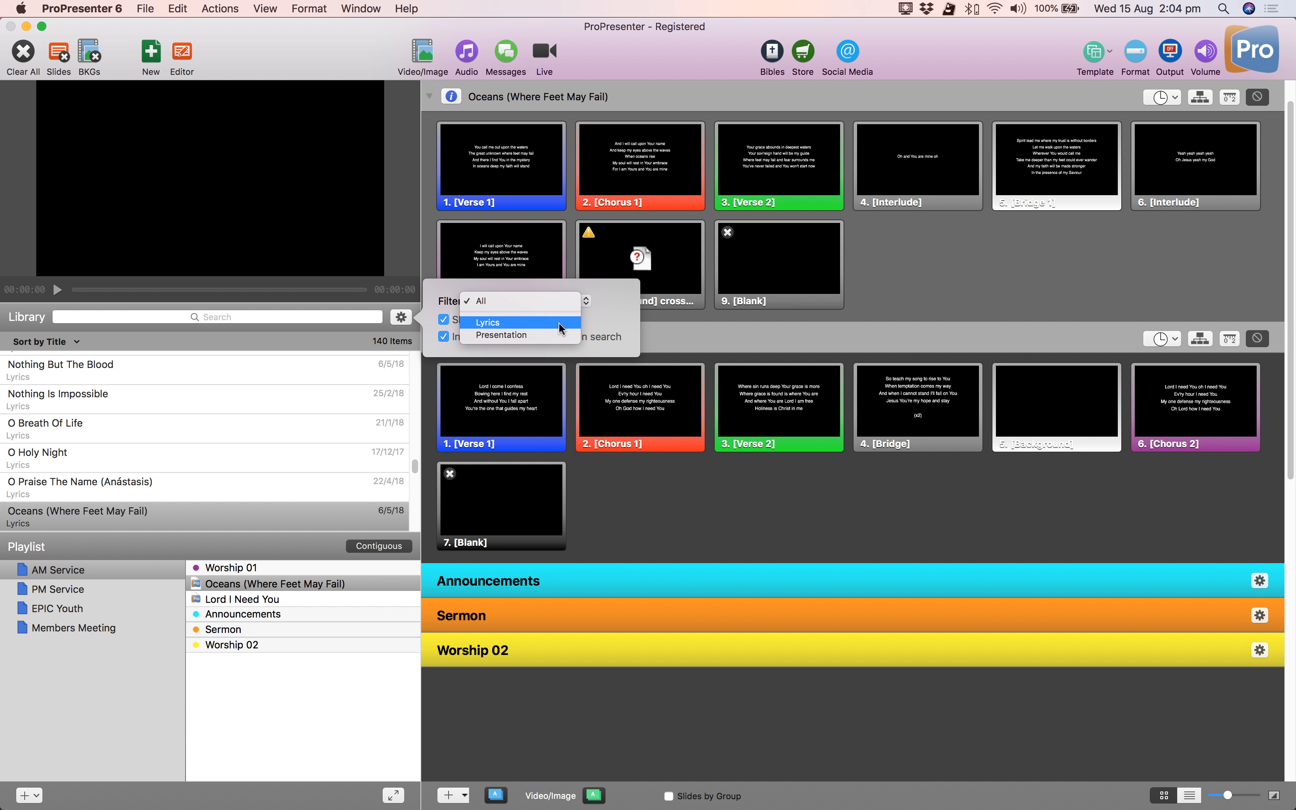
click(539, 321)
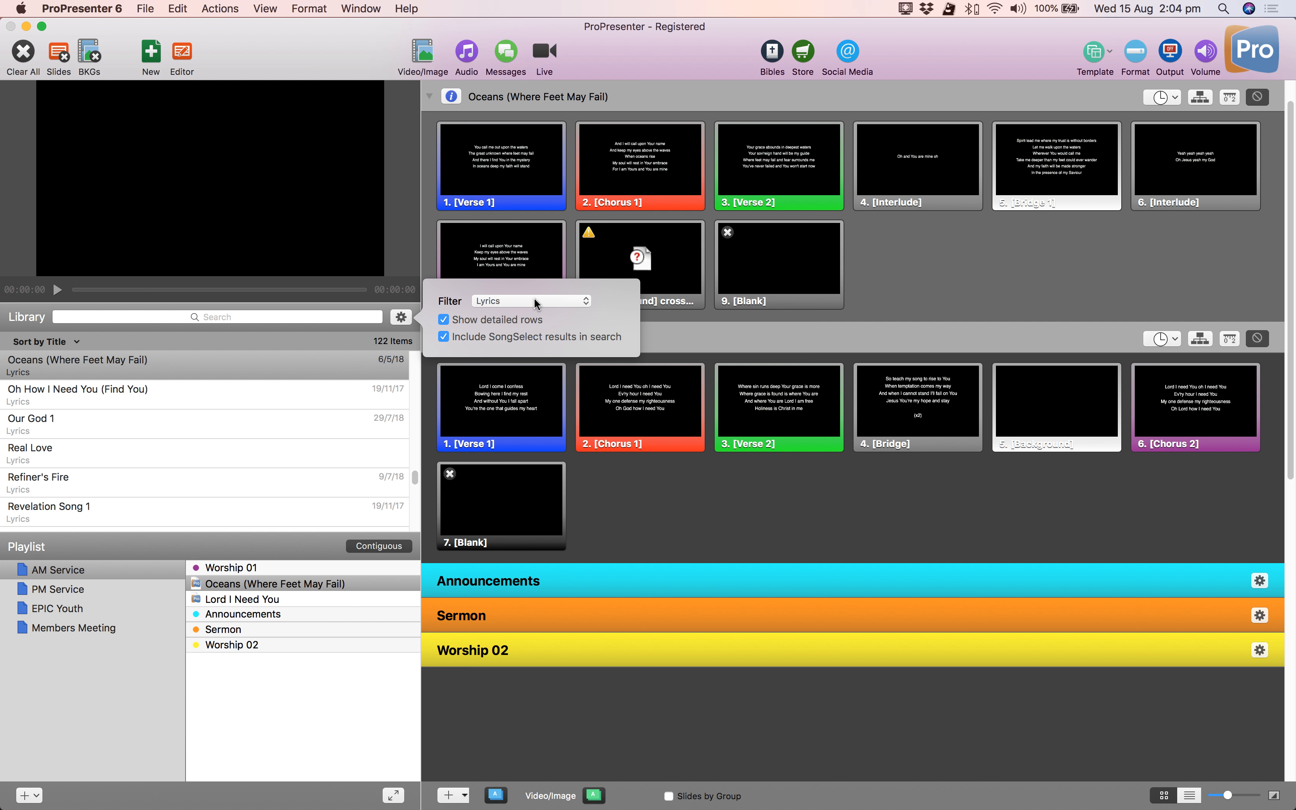
Step: Switch the library filter to Presentation and search the filtered library for "oceans"
click(521, 303)
click(516, 316)
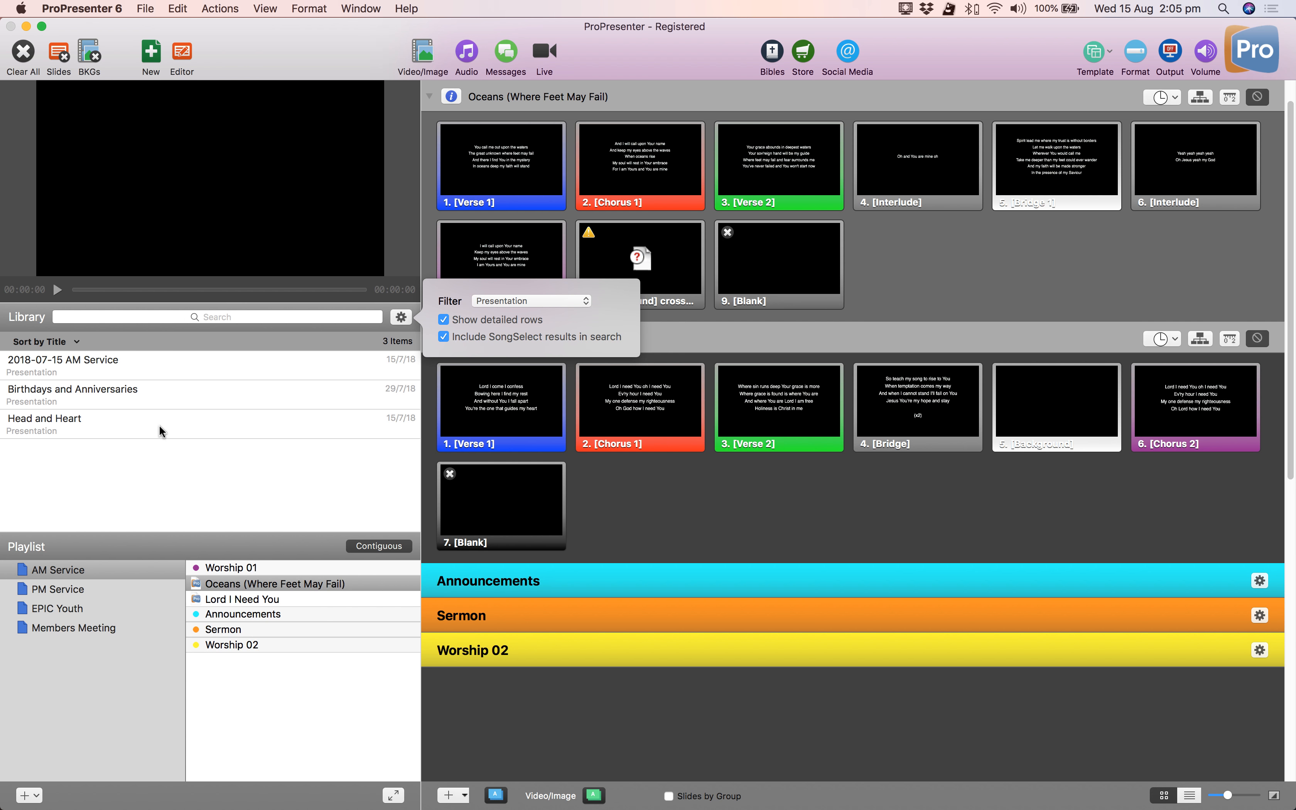
click(186, 316)
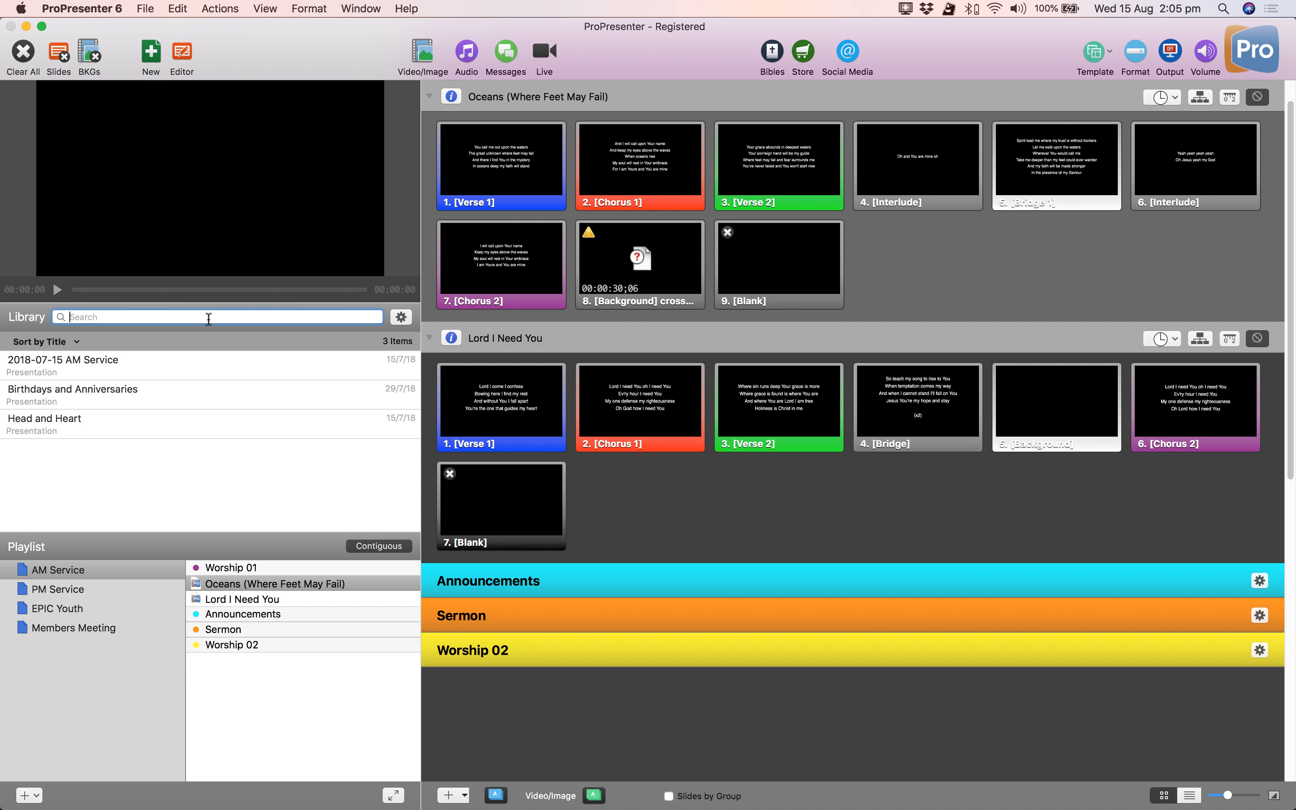
text(oceans)
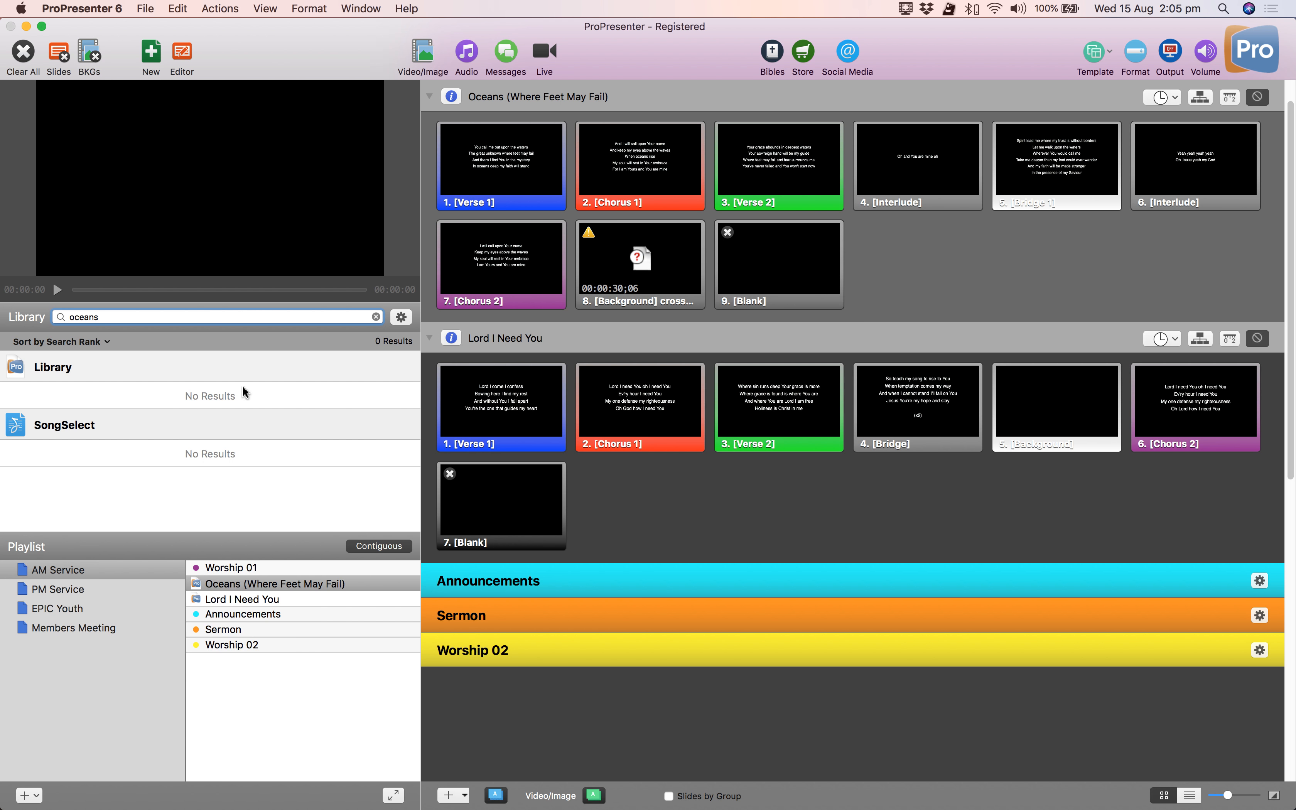
Step: Reset the library filter to All and clear the library search
click(401, 317)
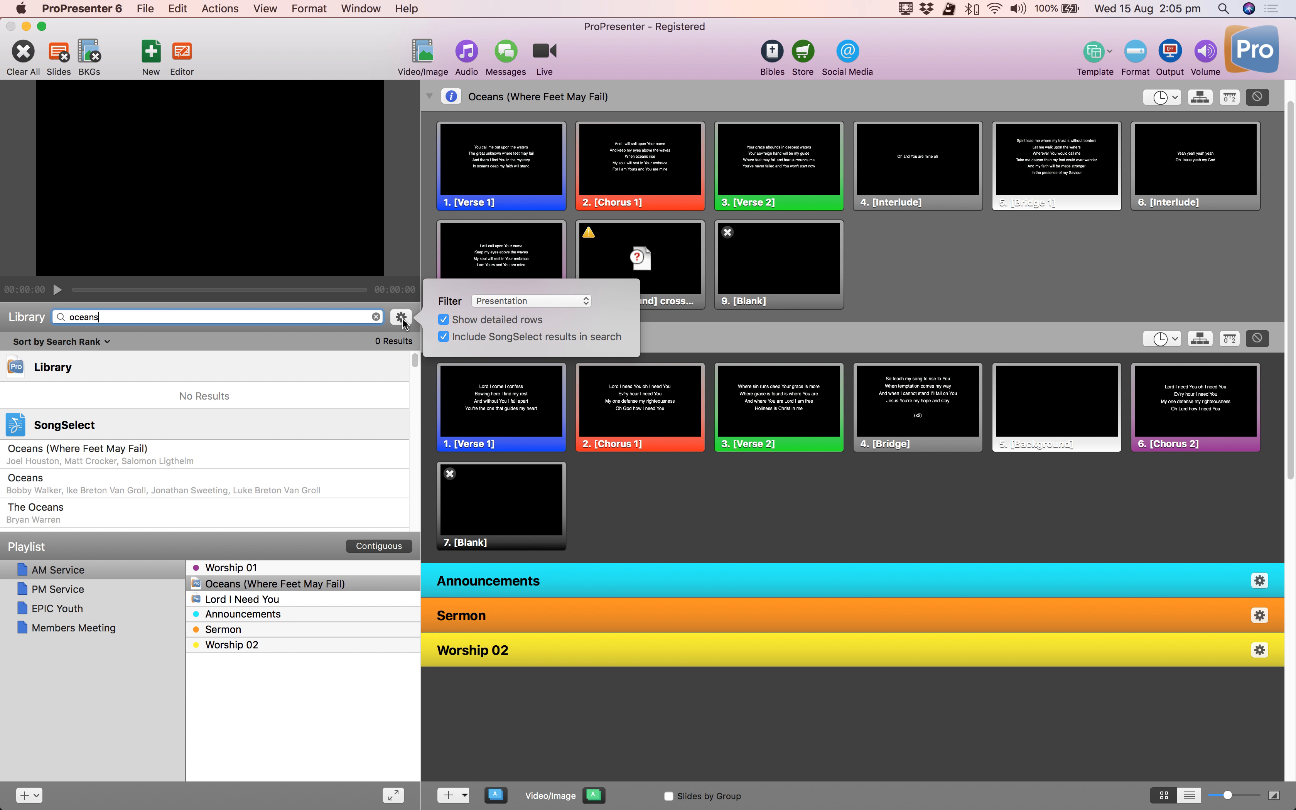
click(504, 302)
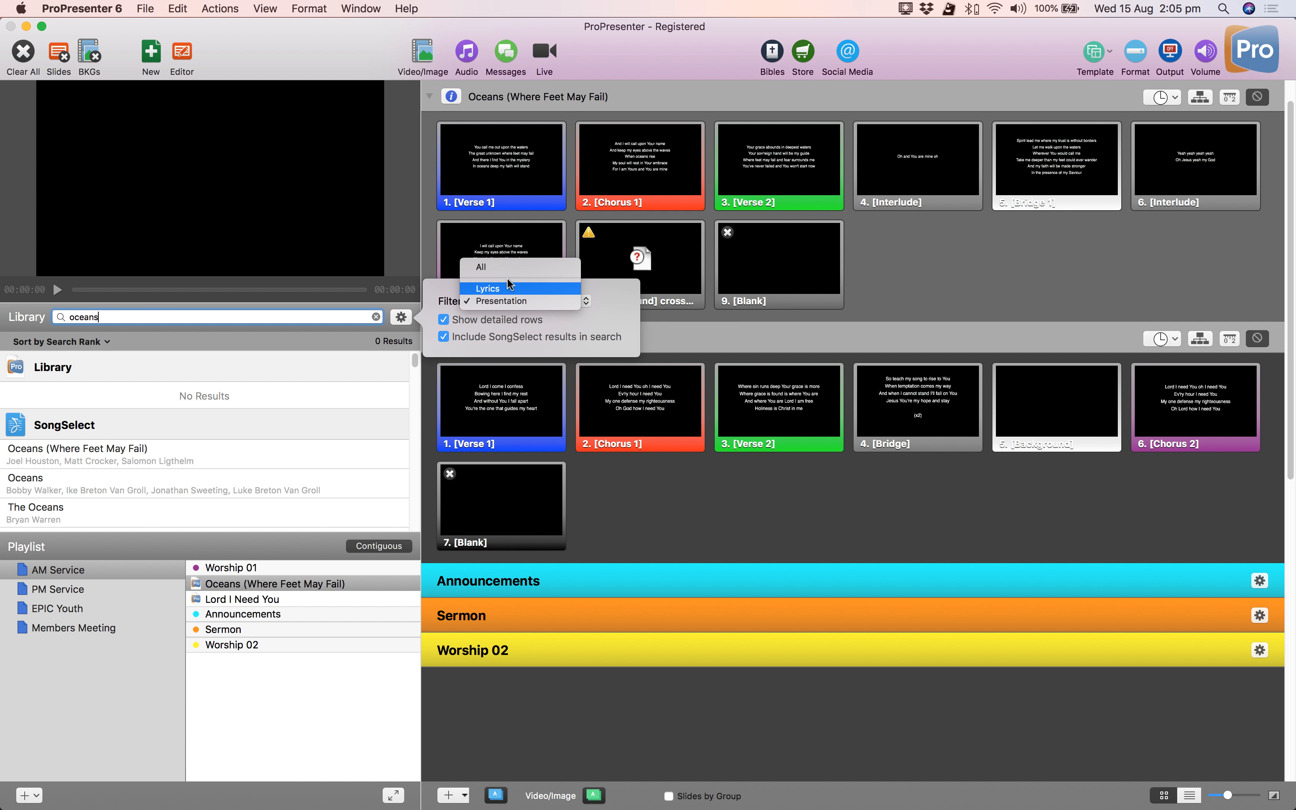
click(481, 277)
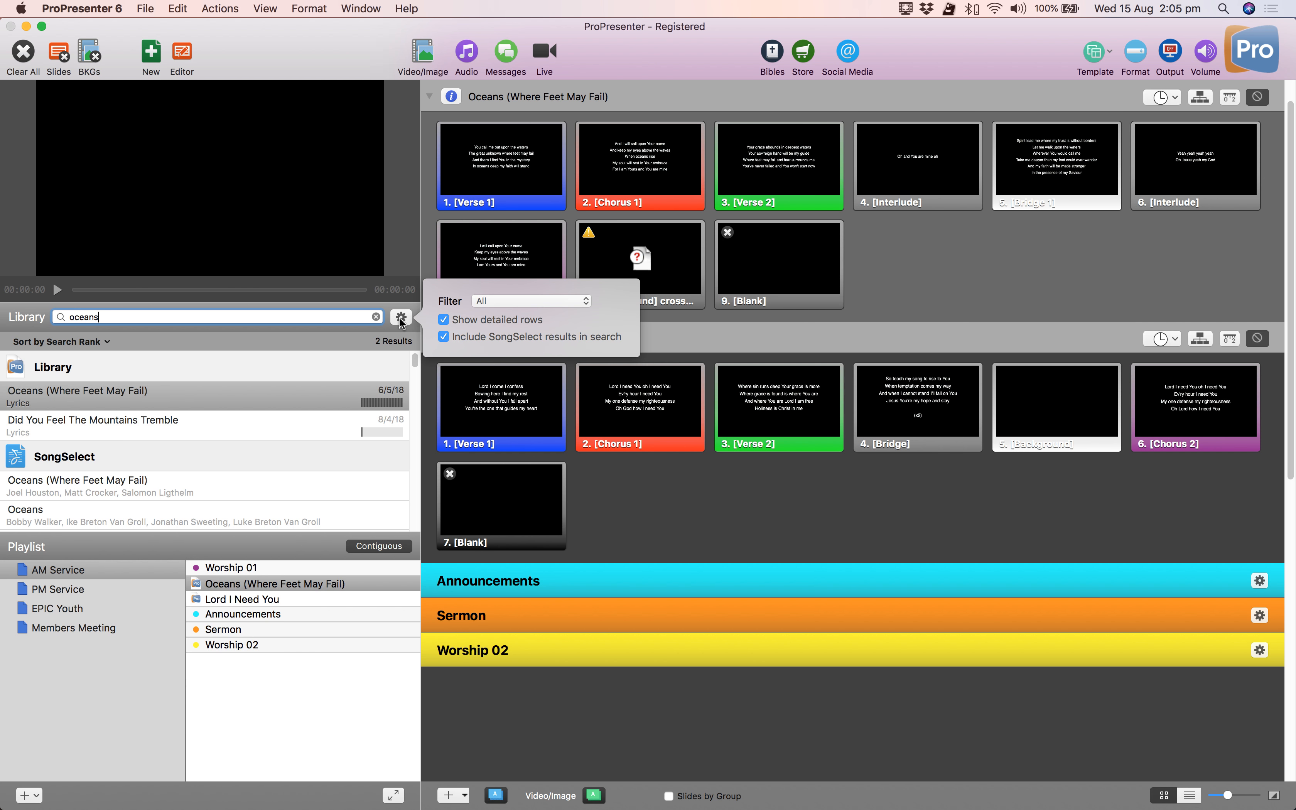
click(401, 319)
click(376, 317)
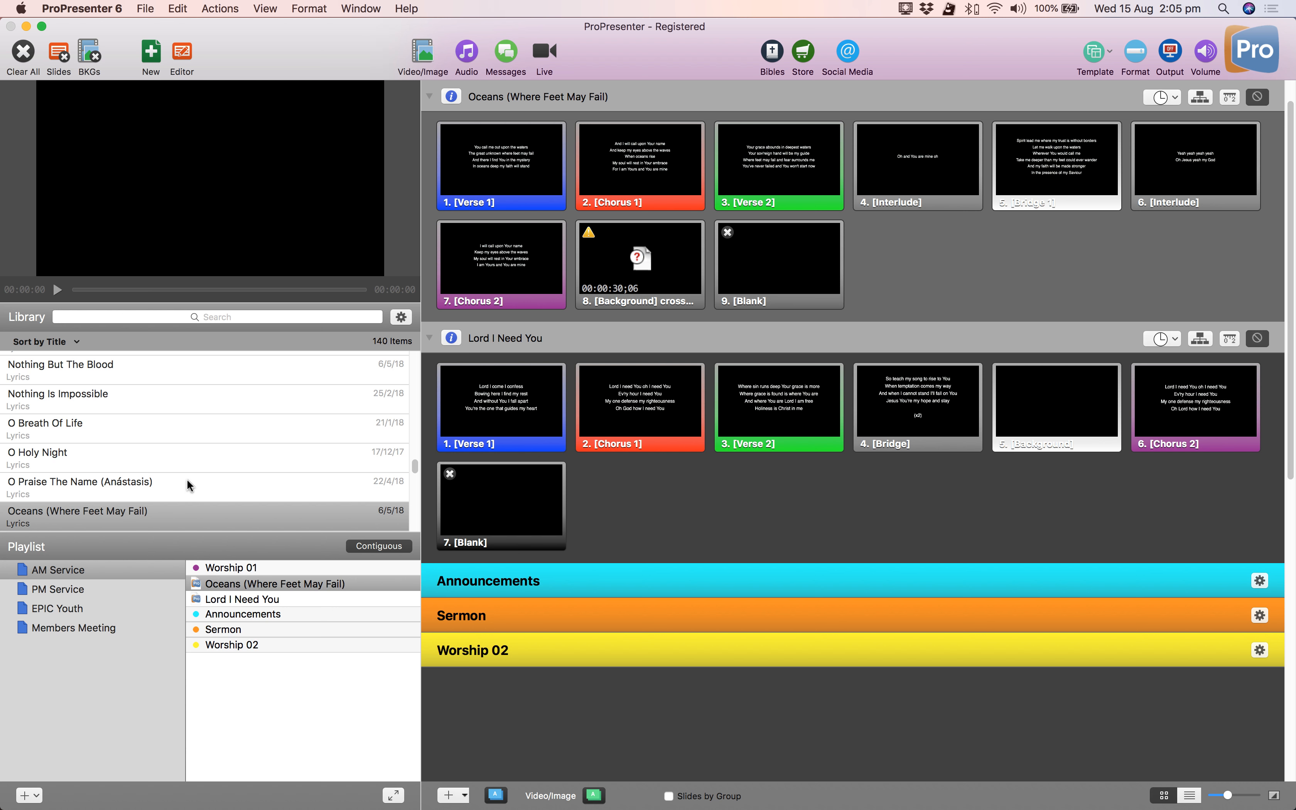
Step: Add the Offering & Announcements image from the Information Slides media playlist beneath the Announcements header in the AM Service playlist
click(426, 56)
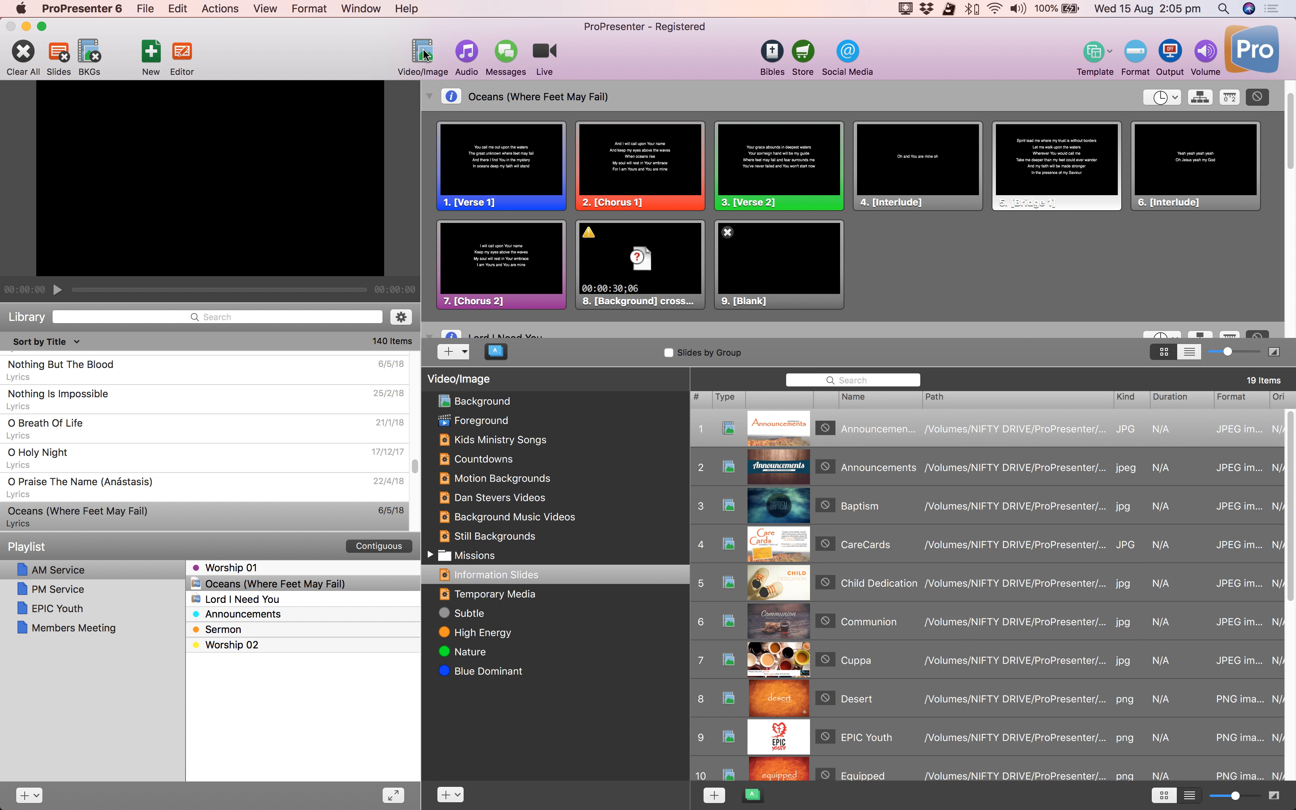
click(537, 597)
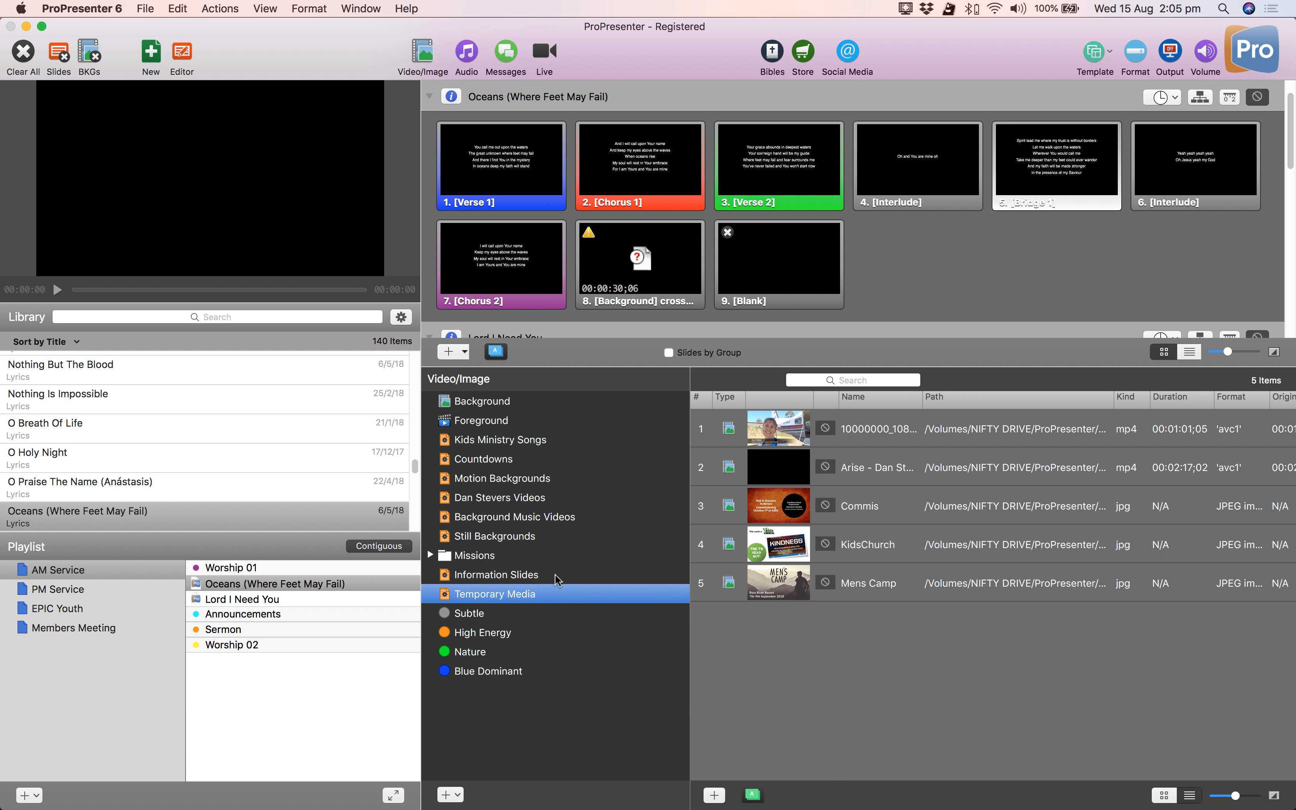
click(557, 580)
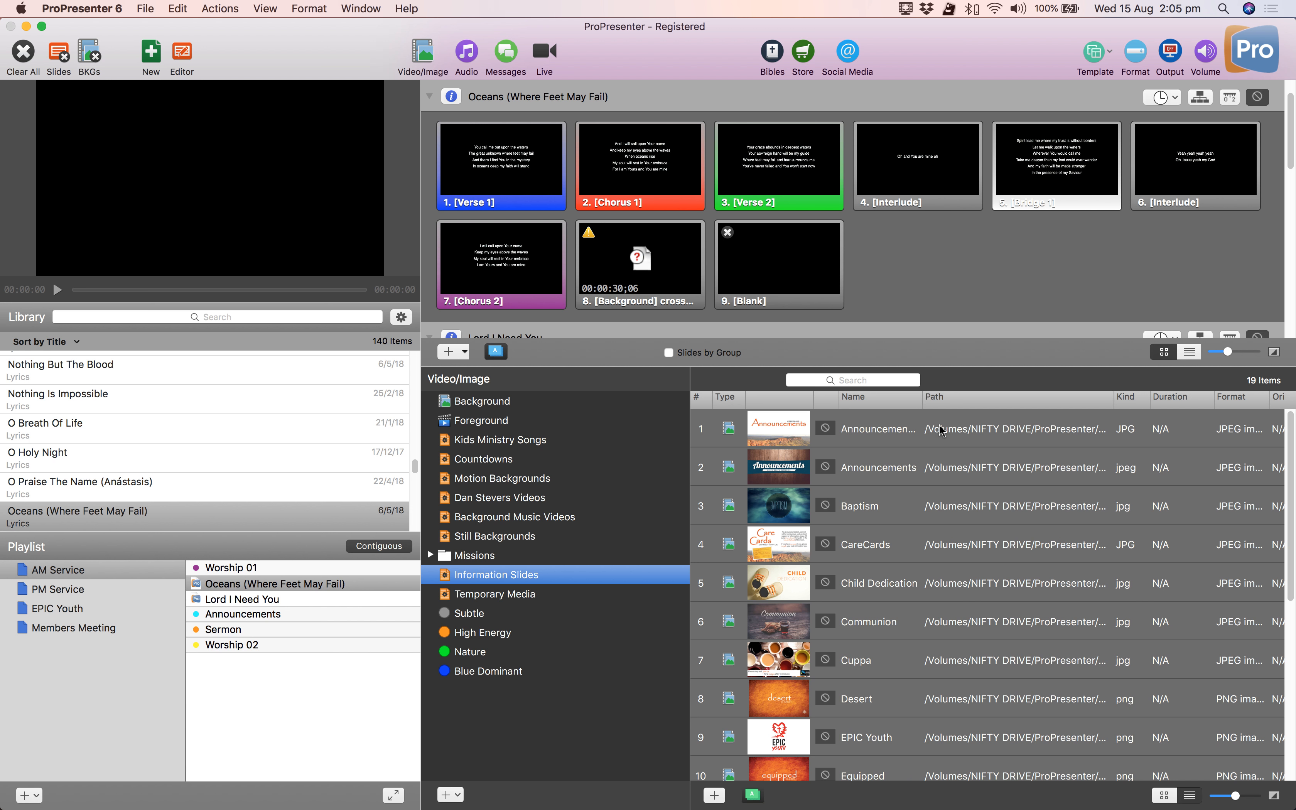
click(972, 468)
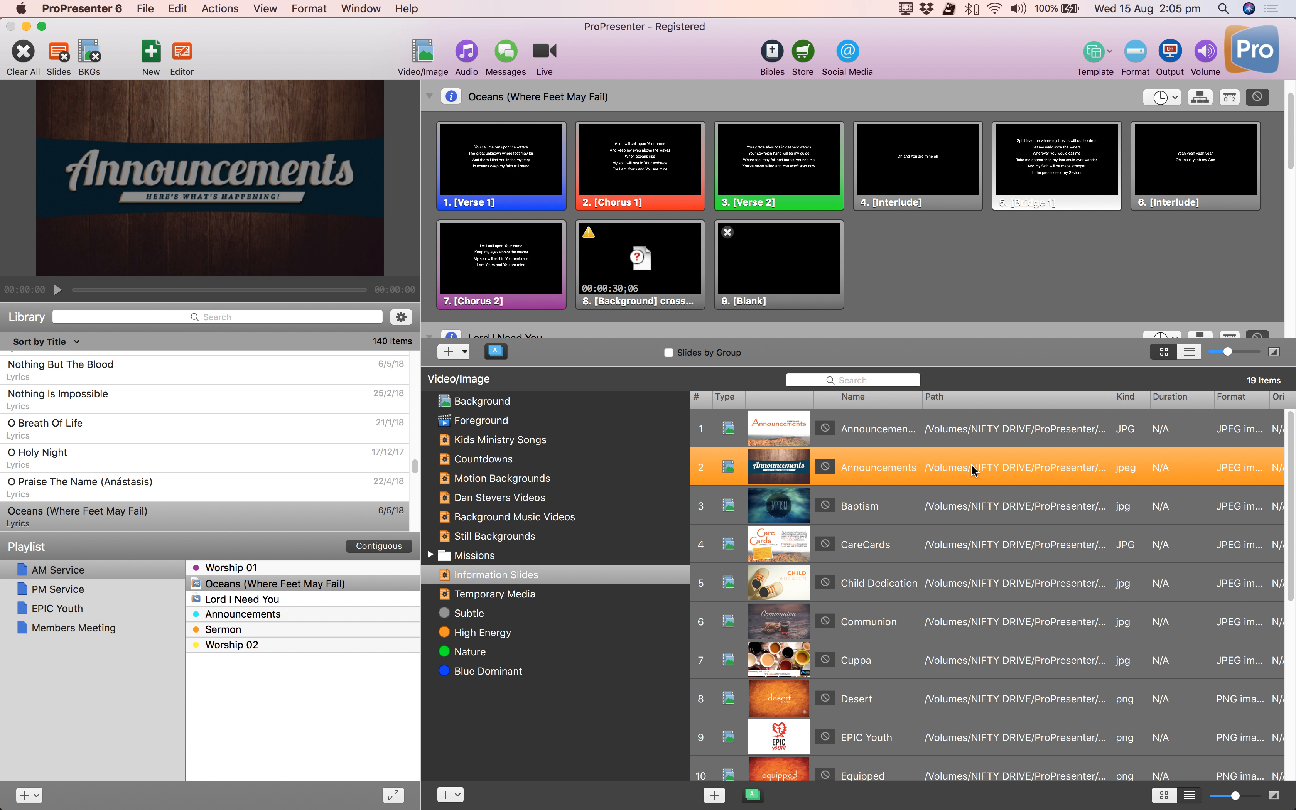
click(970, 428)
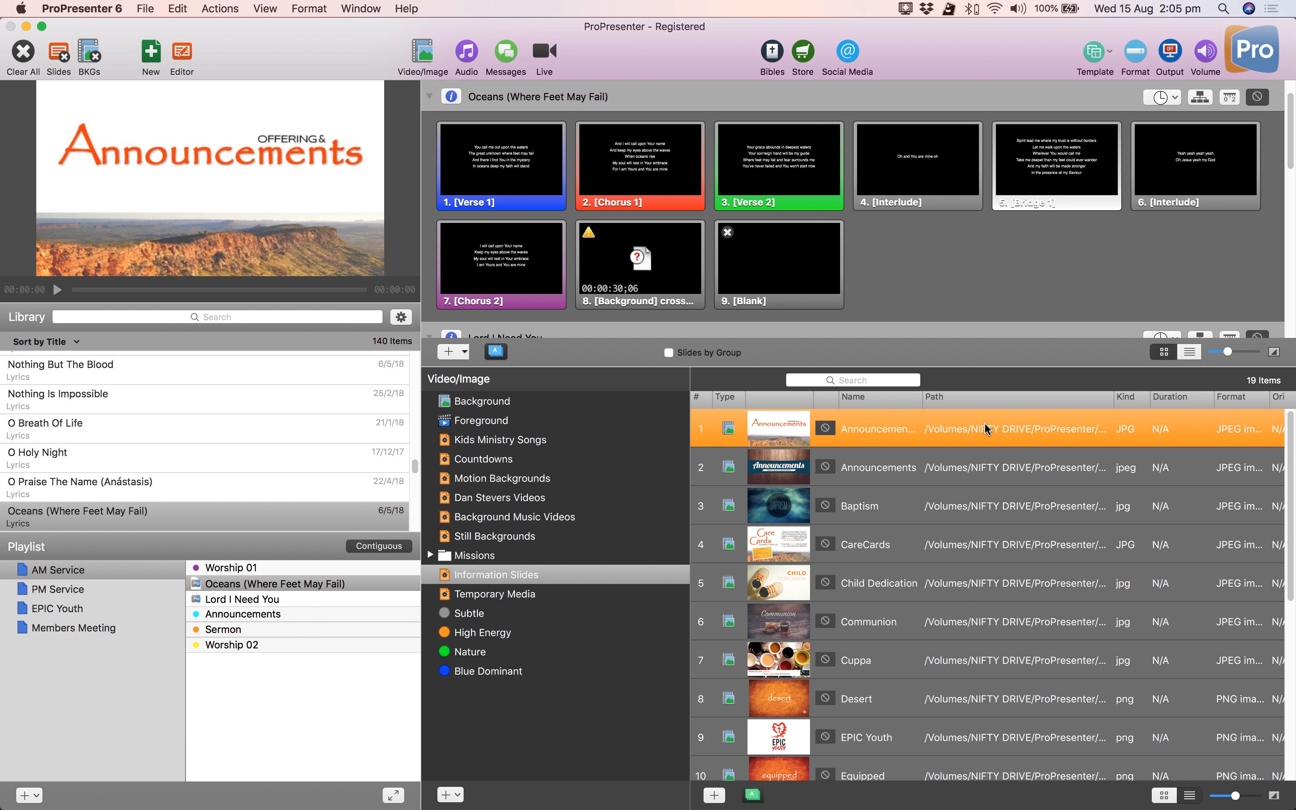
drag(983, 428, 311, 625)
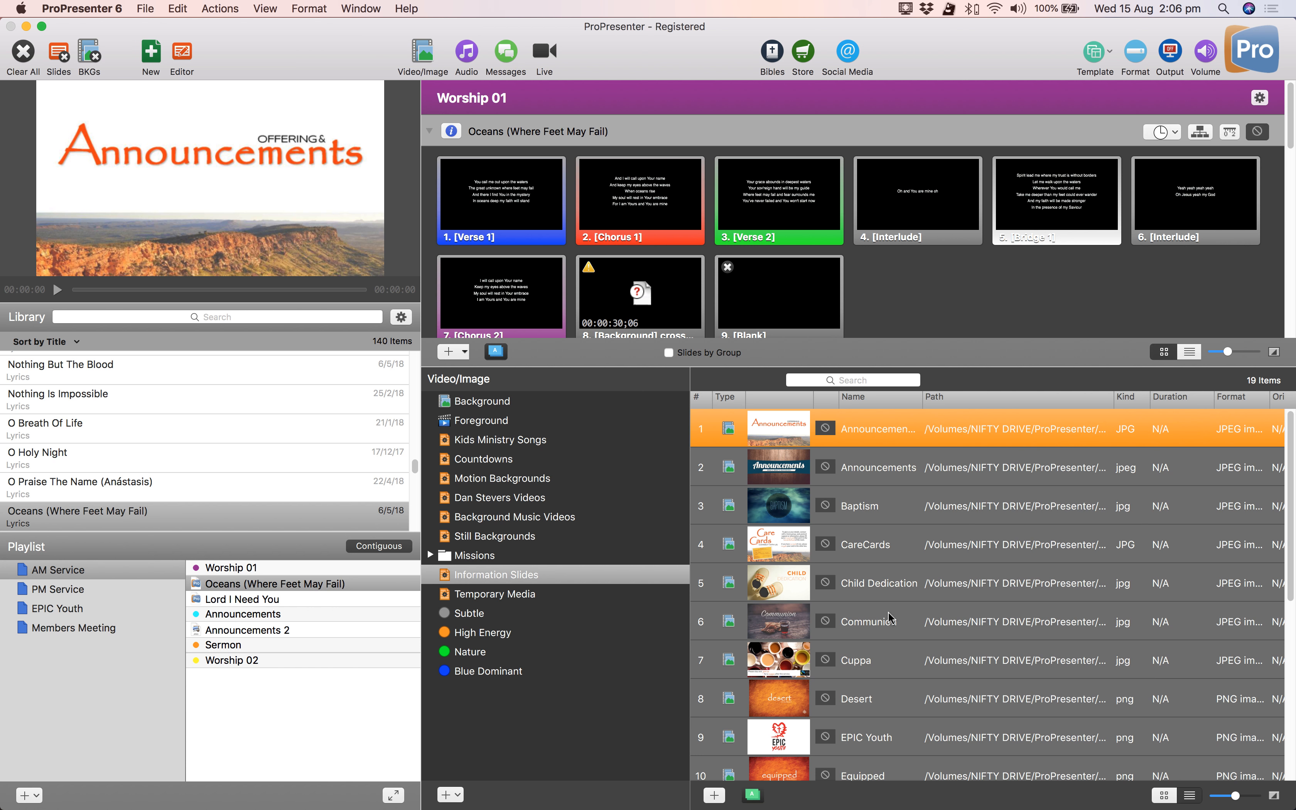
Step: Add the Child Dedication image beneath Announcements 2 in the AM Service playlist and hide the media bin
click(921, 593)
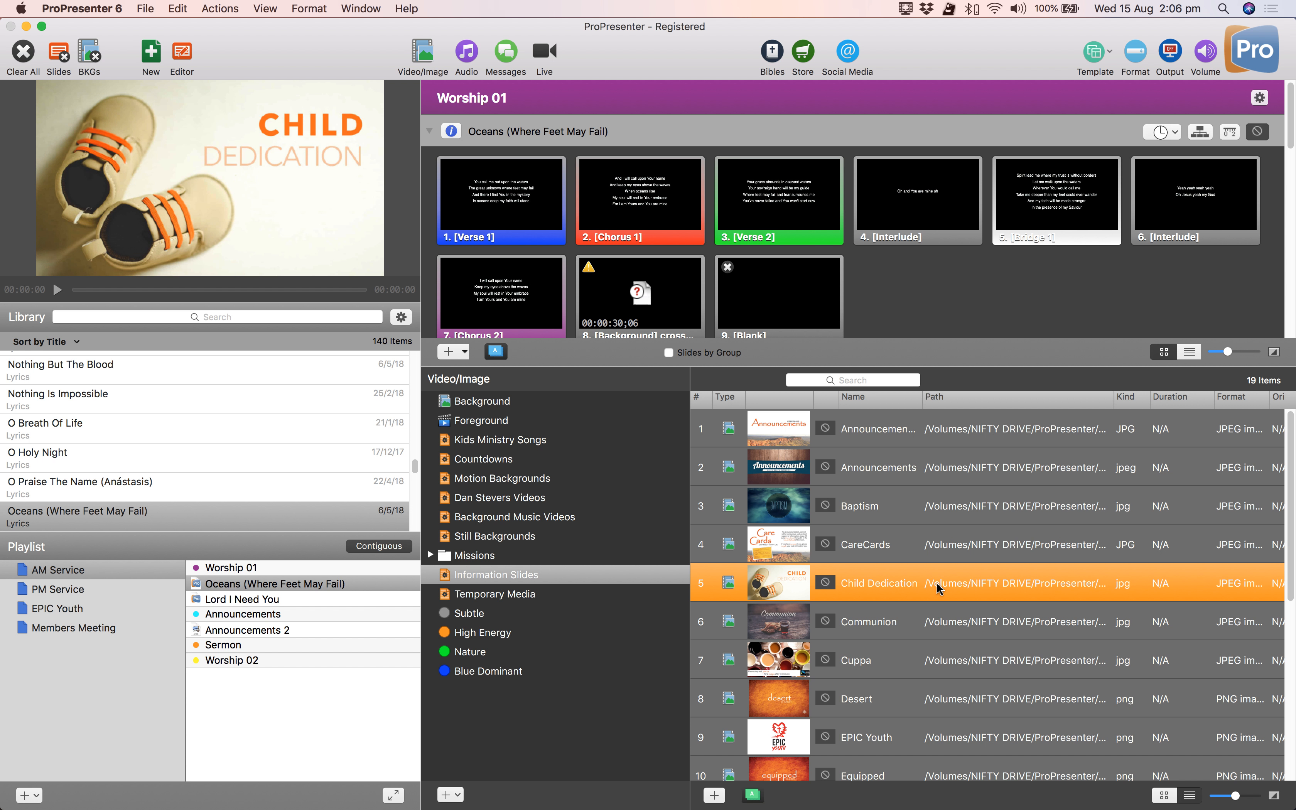
drag(972, 584, 376, 653)
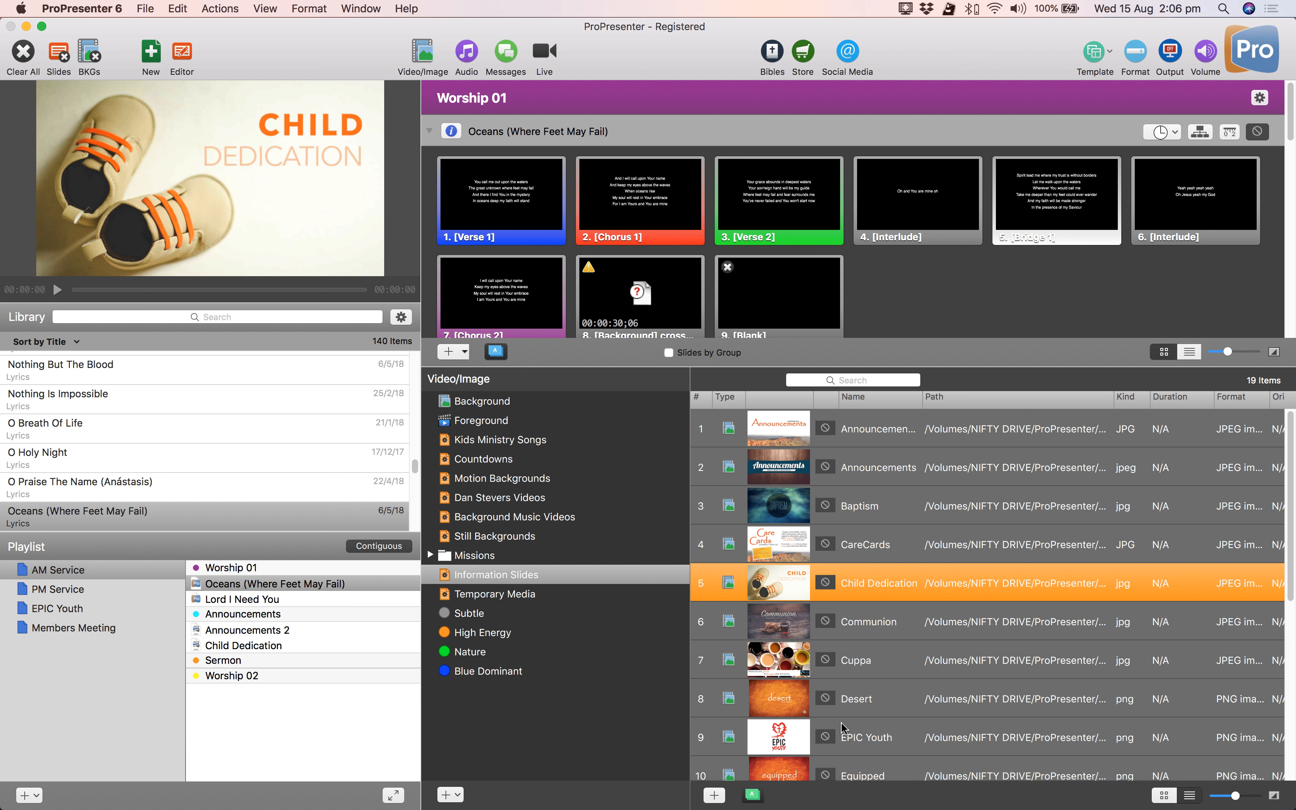
click(421, 58)
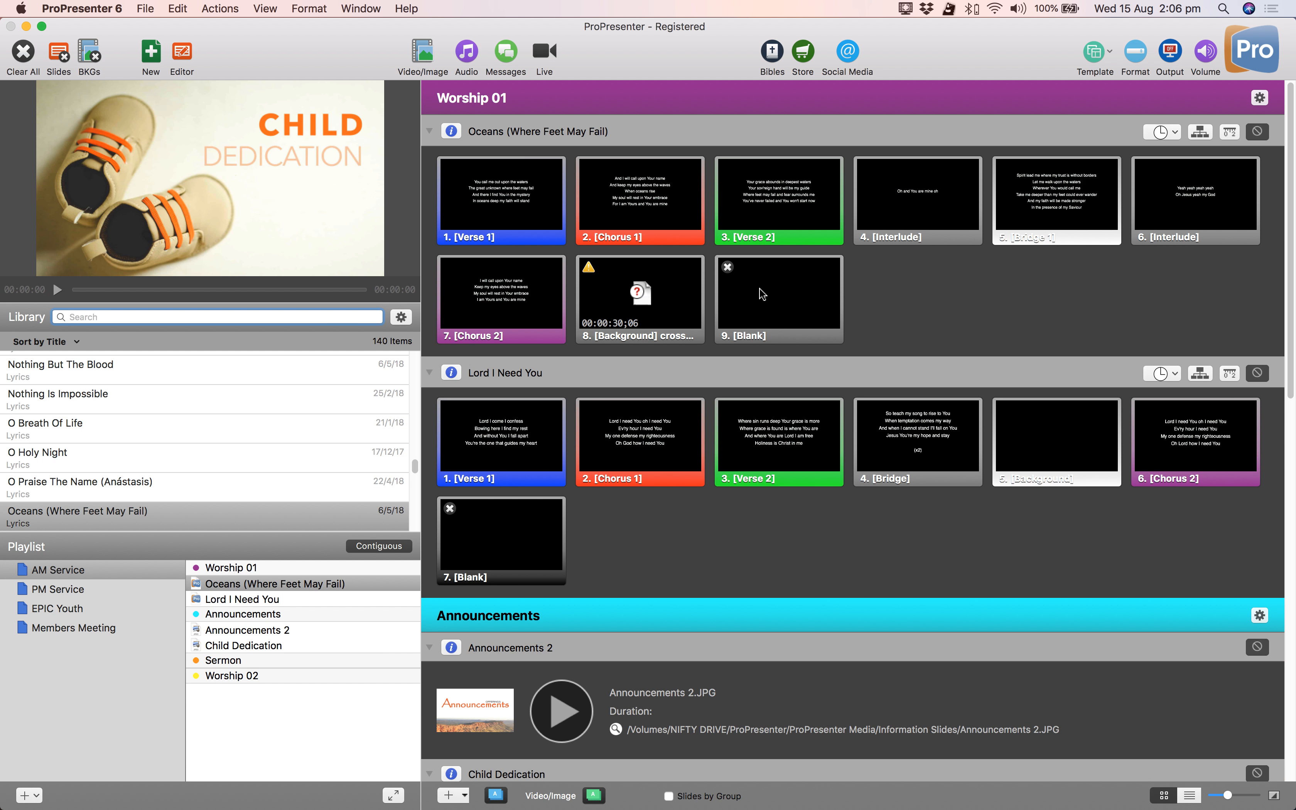
scroll(881, 462, down, 1)
scroll(878, 459, down, 5)
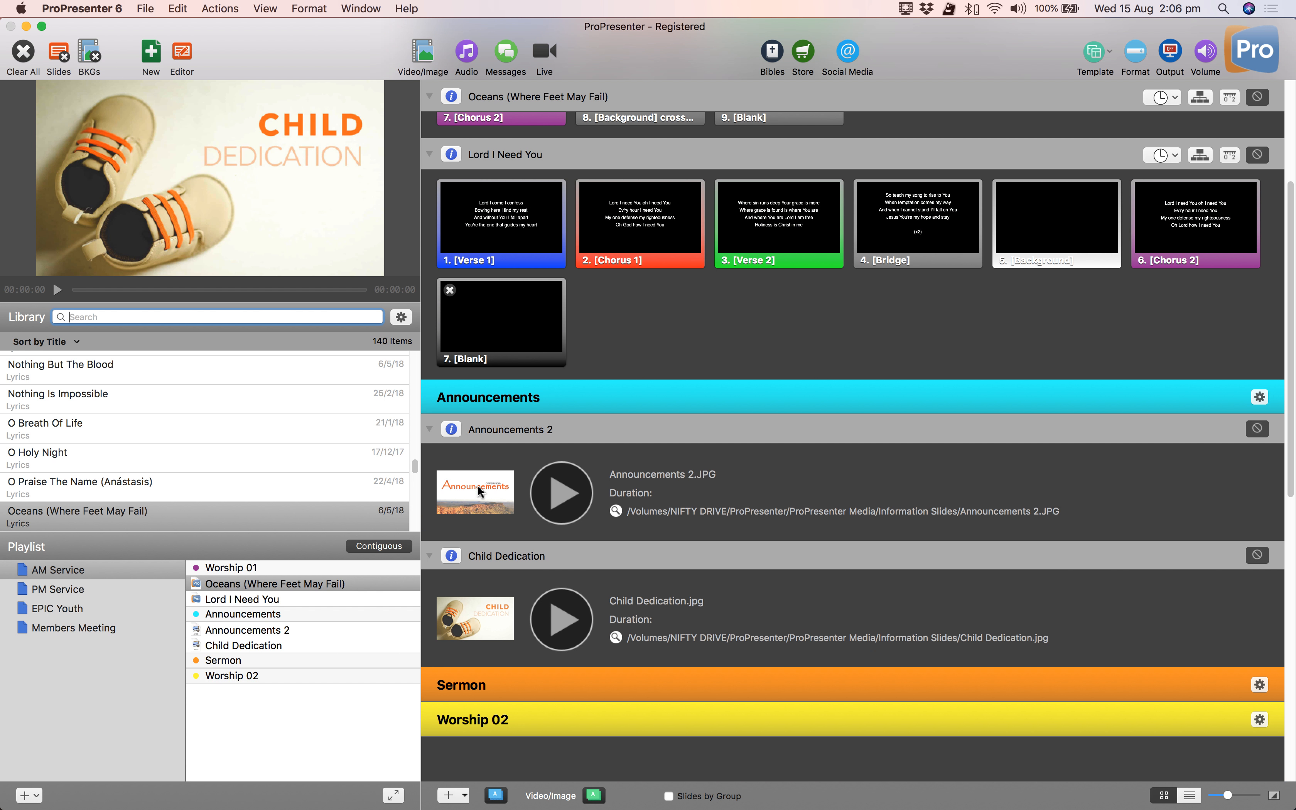
scroll(629, 541, up, 5)
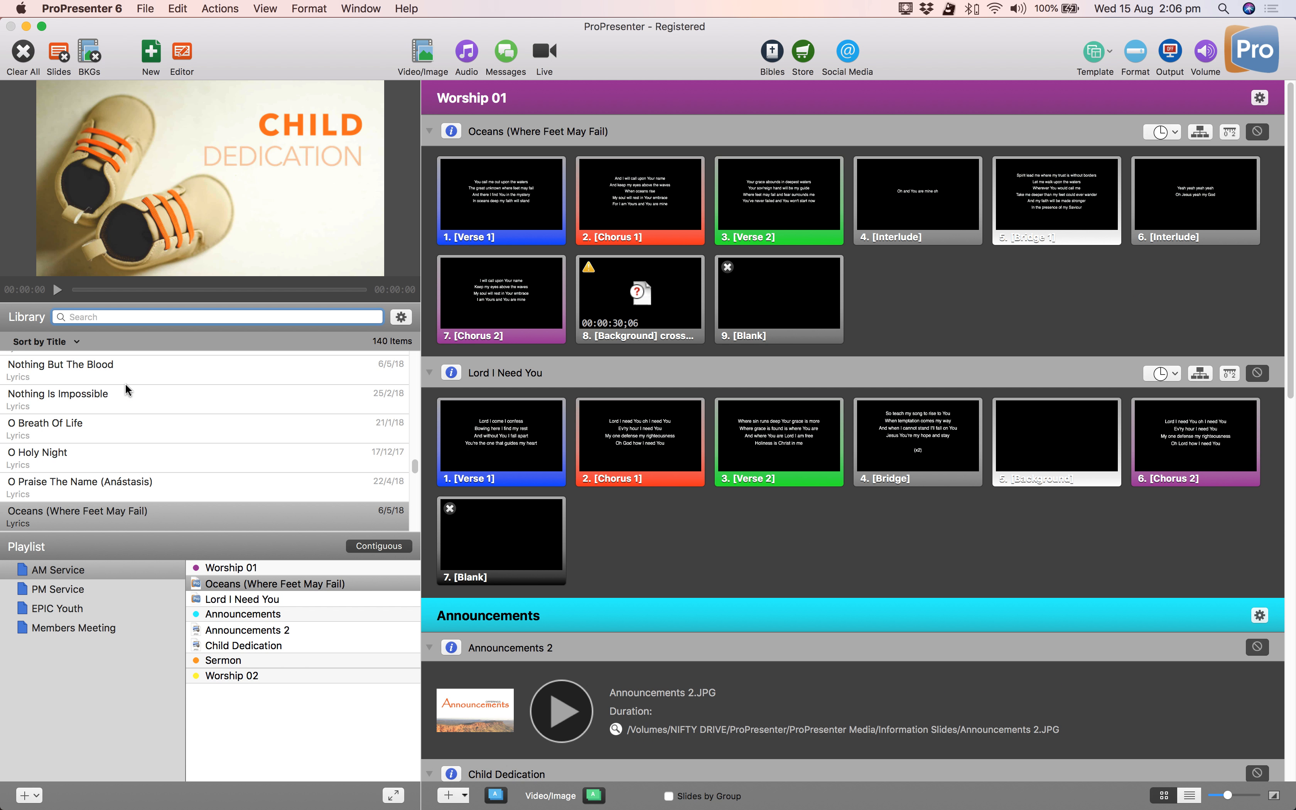
Step: Add the song Nothing Is Impossible from the library beneath the Worship 02 header
click(129, 399)
drag(198, 396, 282, 684)
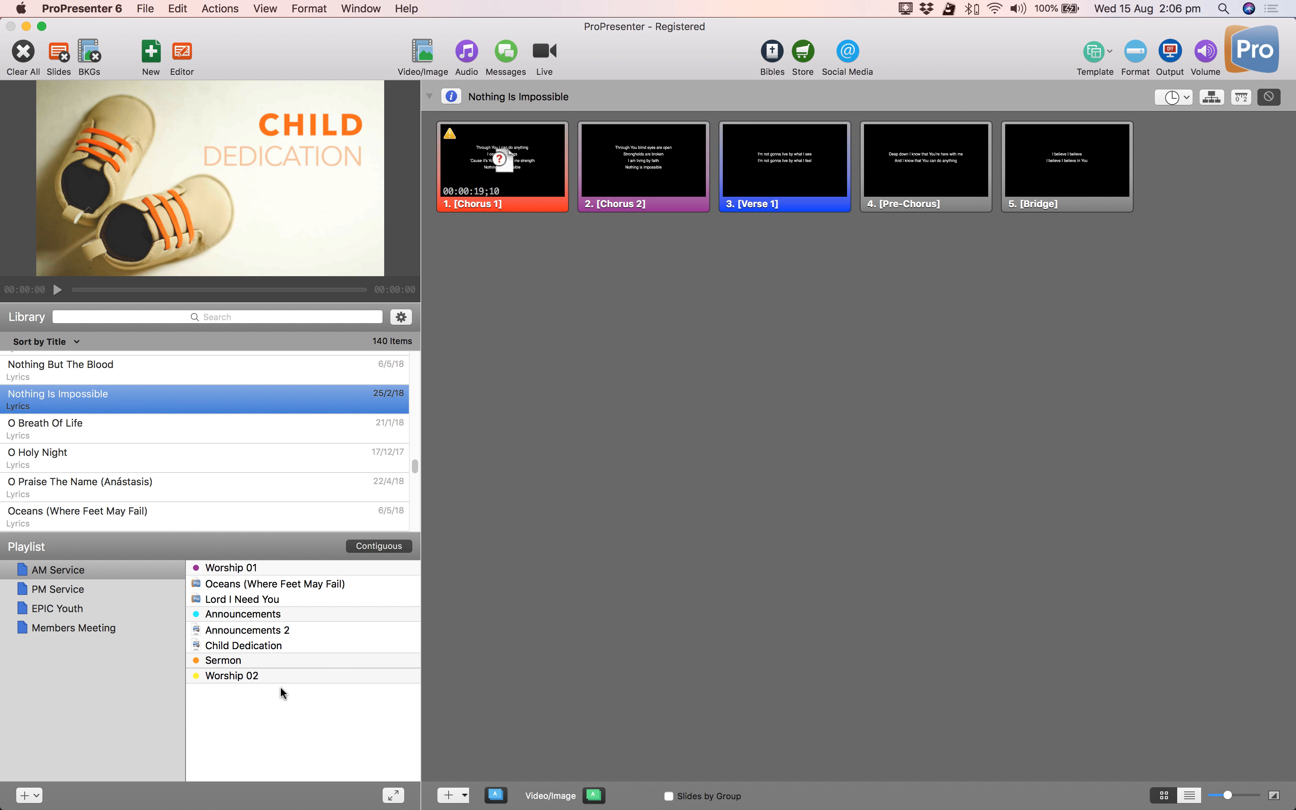